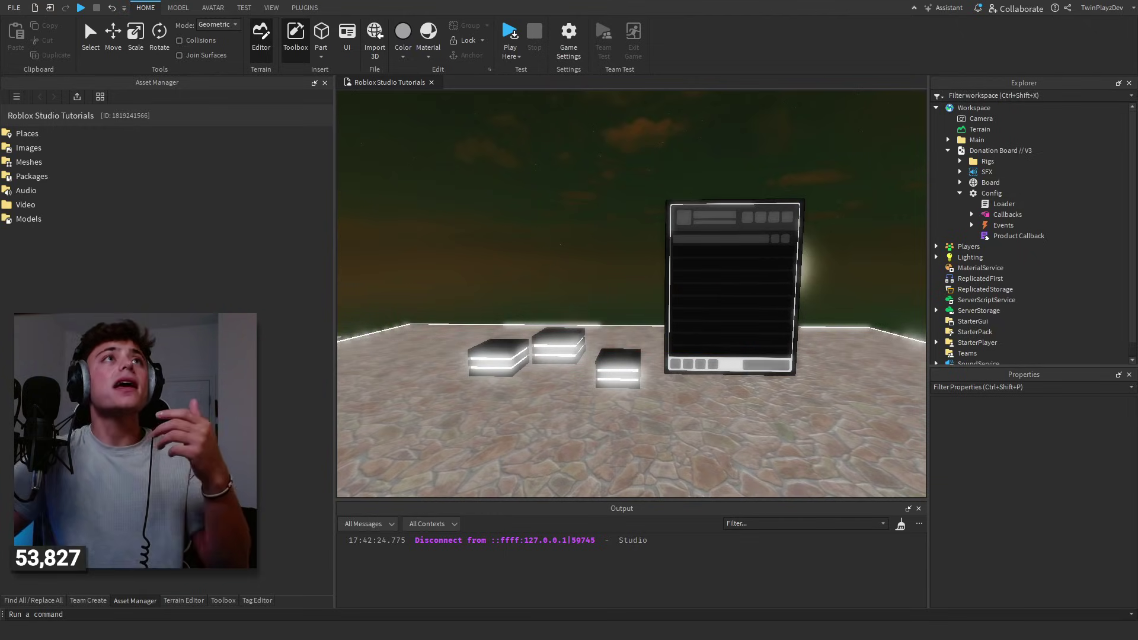
# Review the Donation Board 3.0 model page in the Creator Store and move the browser window out of the way.
pyautogui.moveTo(1137, 79); pyautogui.dragTo(488, 47)
pyautogui.moveTo(680, 44); pyautogui.dragTo(675, 43)
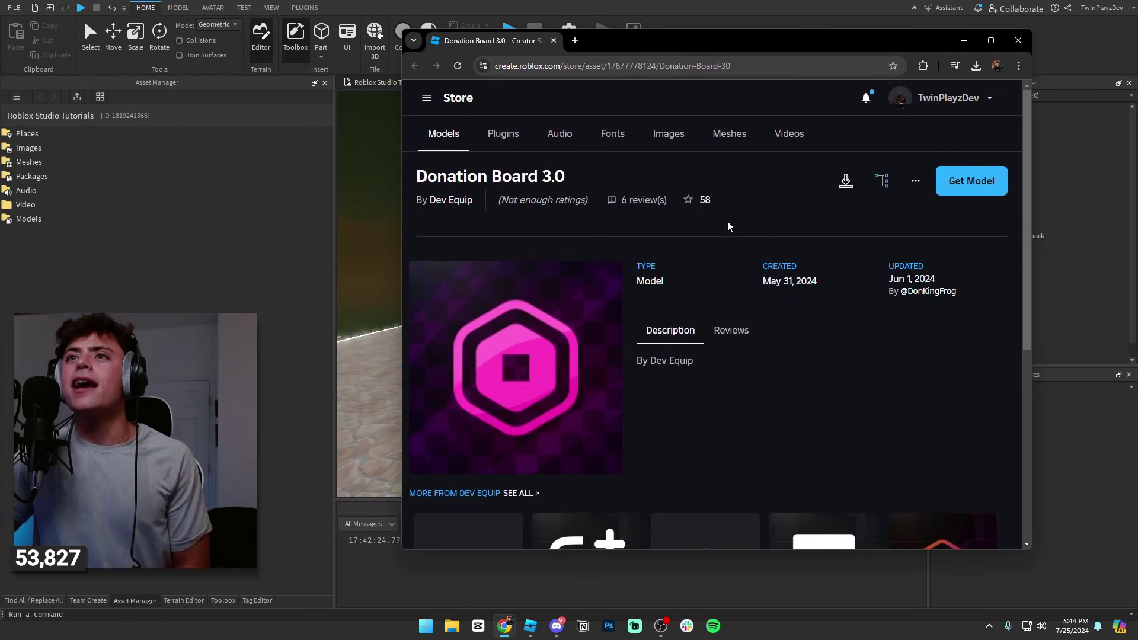
pyautogui.scroll(-1, 557, 367)
pyautogui.scroll(1, 670, 371)
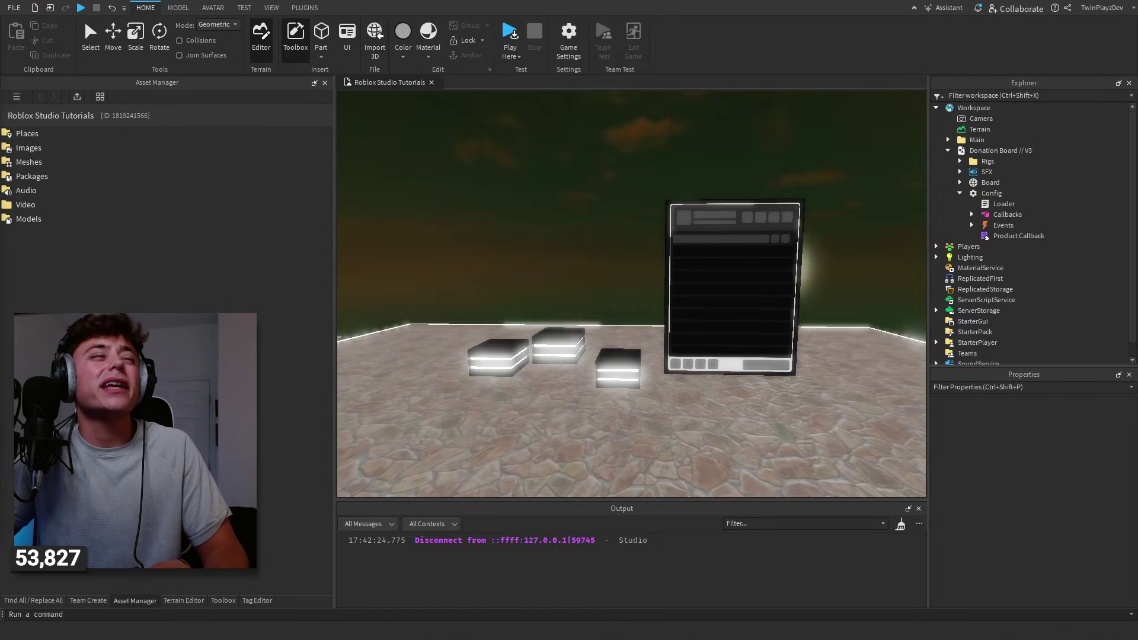
pyautogui.moveTo(576, 193); pyautogui.dragTo(577, 195, button='right')
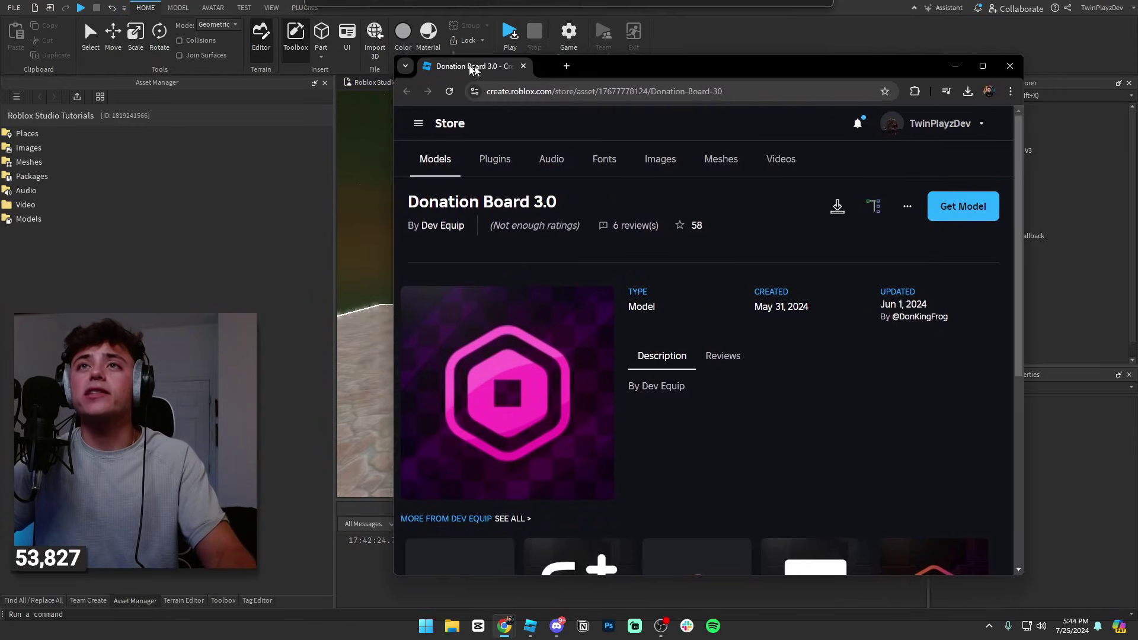
pyautogui.moveTo(474, 69); pyautogui.dragTo(0, 33)
# Look over the saved models in the Toolbox inventory and switch back to the Terrain Editor.
pyautogui.click(223, 600)
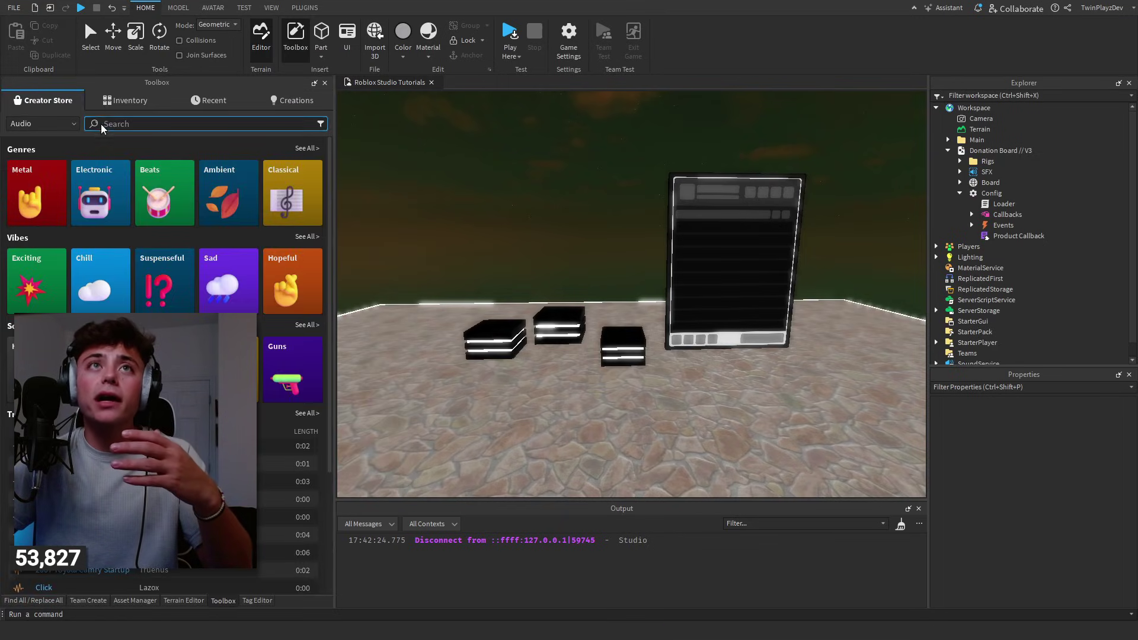
pyautogui.click(125, 100)
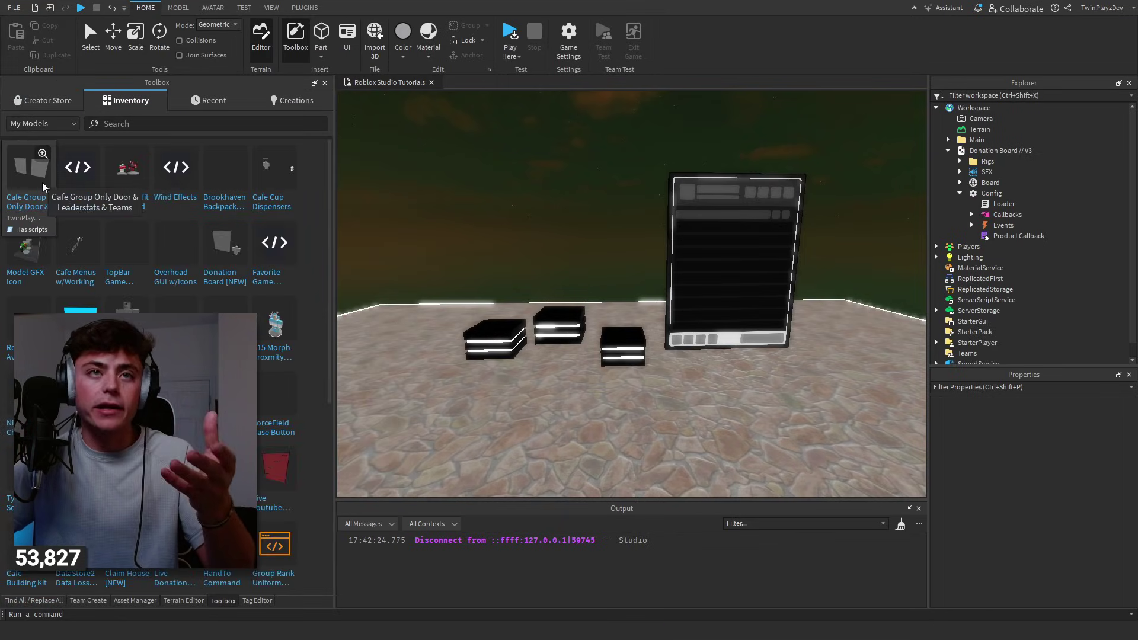
pyautogui.click(183, 600)
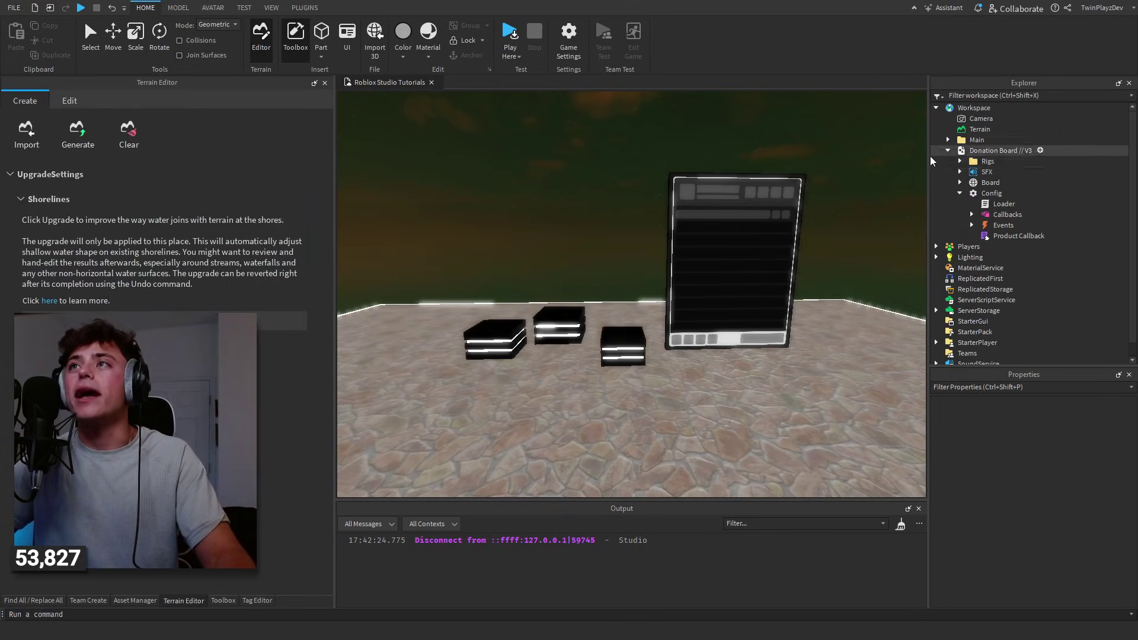
# Select the Donation Board // V3 object, collapse its Config and examine its SFX and Rigs contents.
pyautogui.click(978, 152)
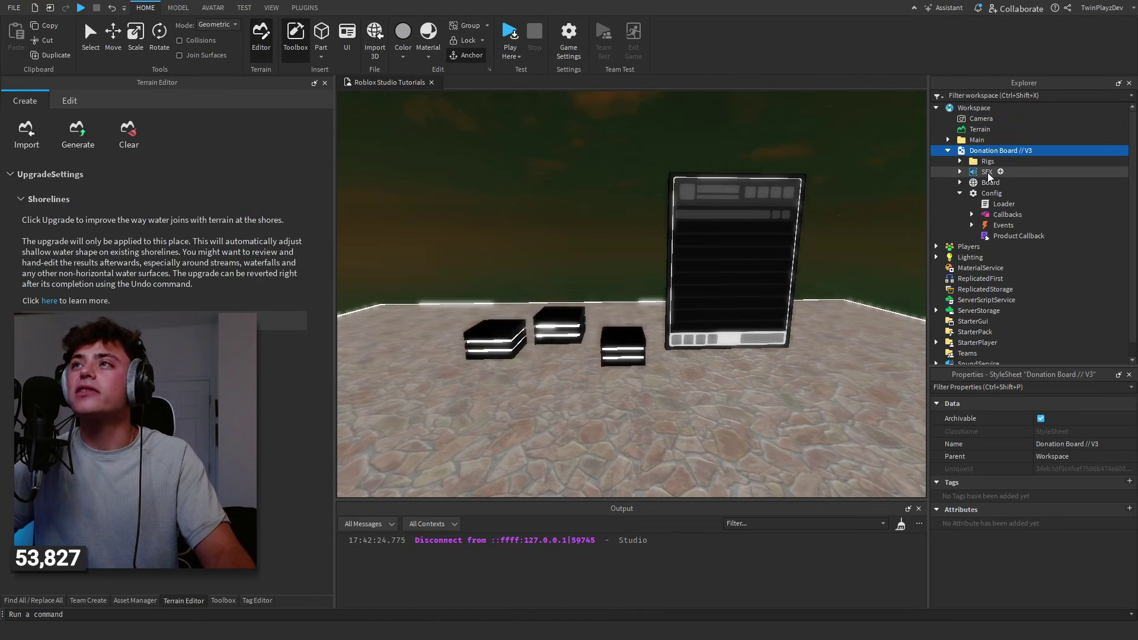
pyautogui.press('f')
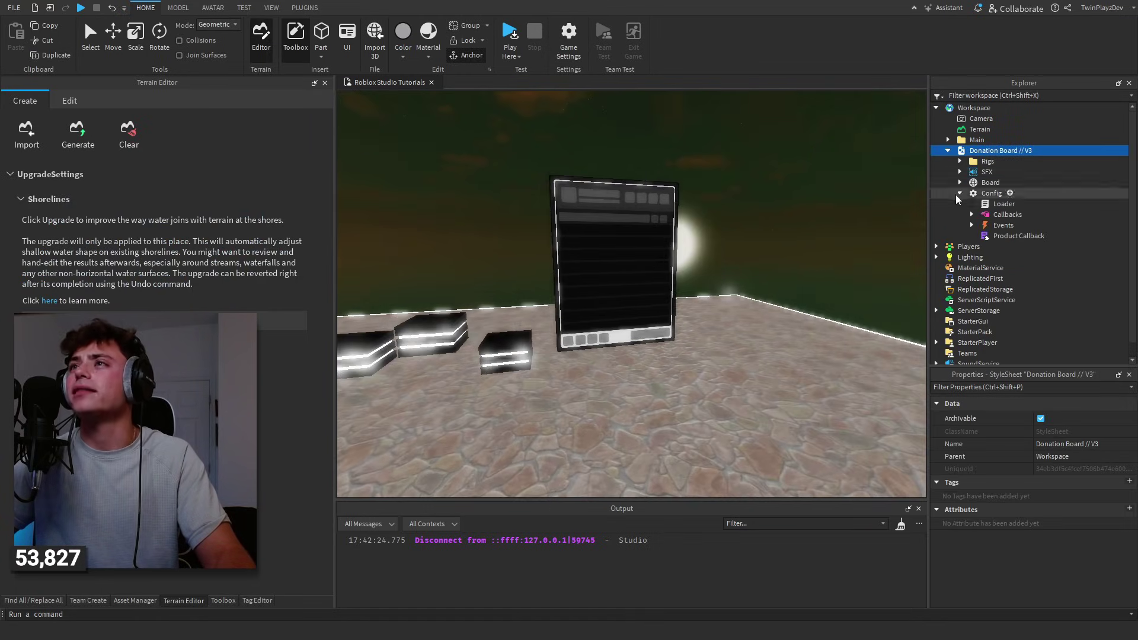
pyautogui.click(959, 193)
pyautogui.click(959, 173)
pyautogui.click(958, 173)
pyautogui.click(958, 172)
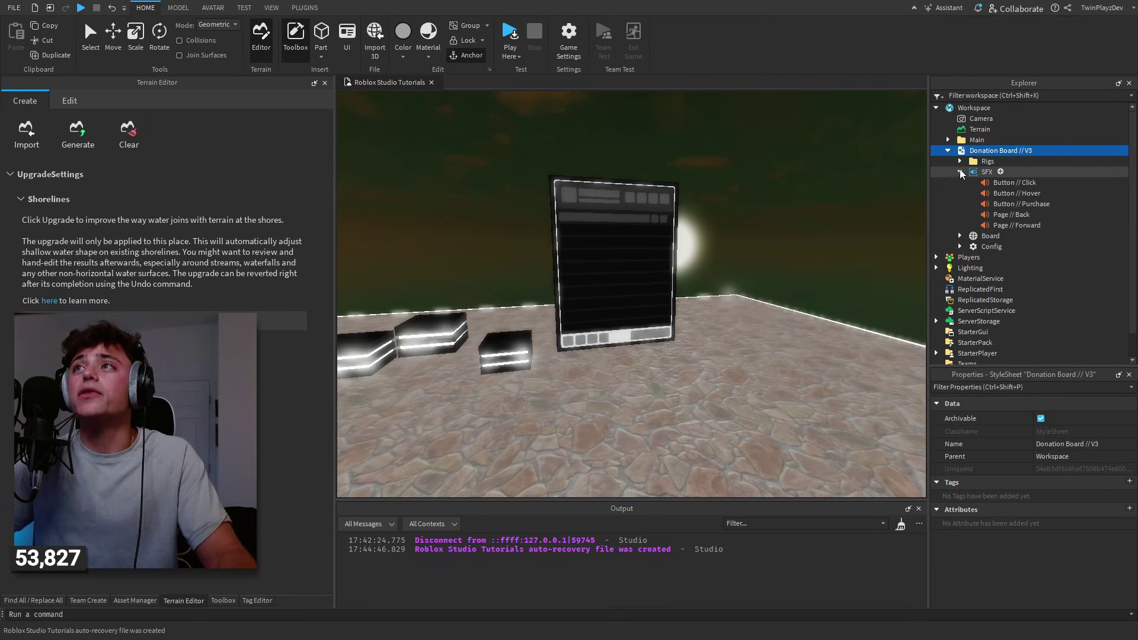
pyautogui.click(959, 162)
pyautogui.click(959, 161)
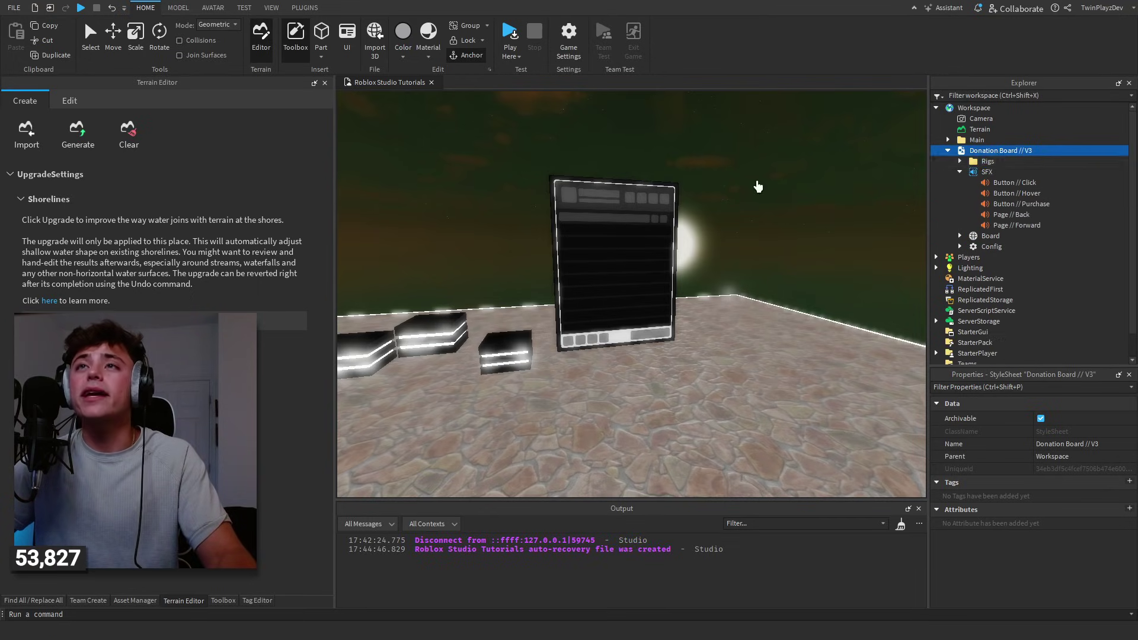
# Deselect the Donation Board // V3 object and clear the Output log.
pyautogui.click(113, 40)
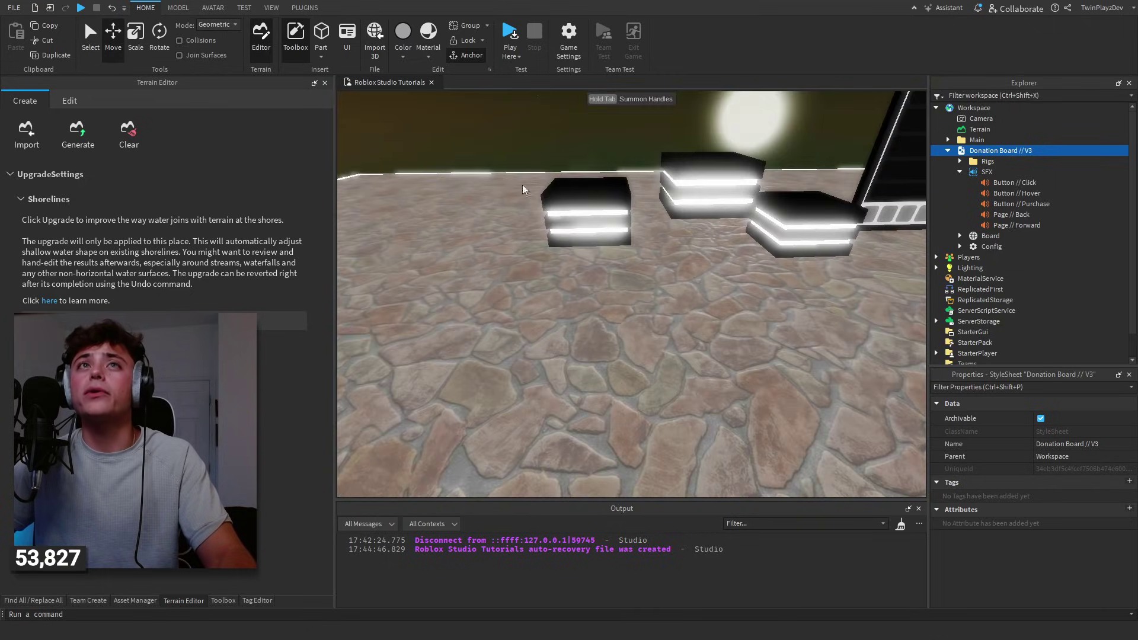
pyautogui.moveTo(571, 198); pyautogui.dragTo(868, 271, button='right')
pyautogui.press('w')
pyautogui.click(660, 224)
pyautogui.press('d')
pyautogui.press('s')
pyautogui.click(900, 524)
pyautogui.press('s')
pyautogui.press('w')
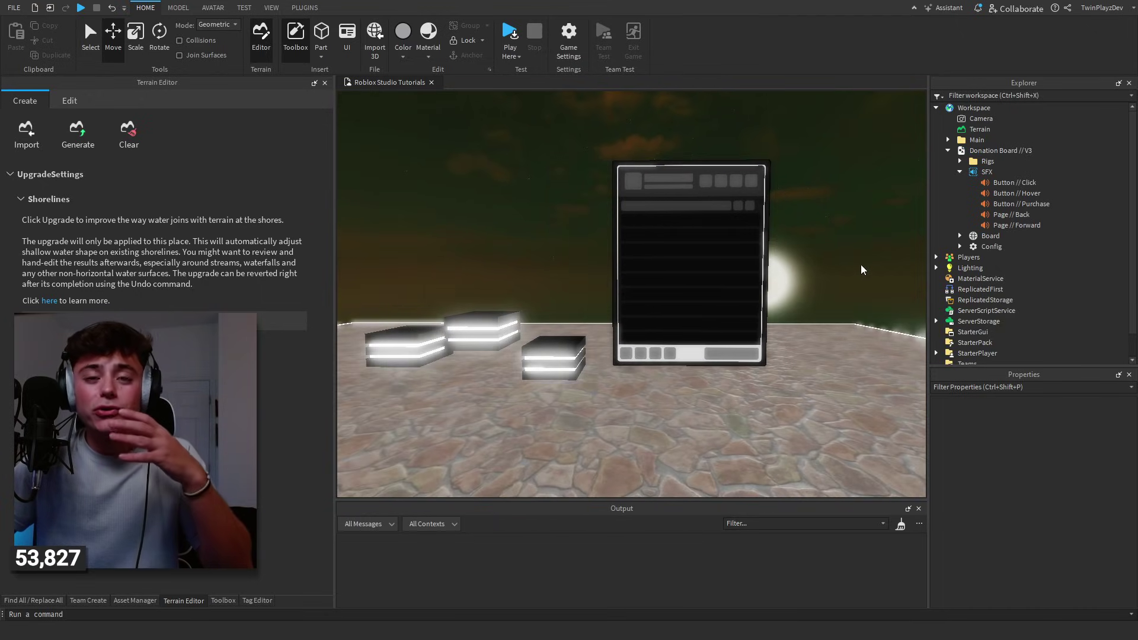
# Inspect the donation board's button and page sounds in SFX and preview their audio, including Button // Purchase.
pyautogui.click(997, 183)
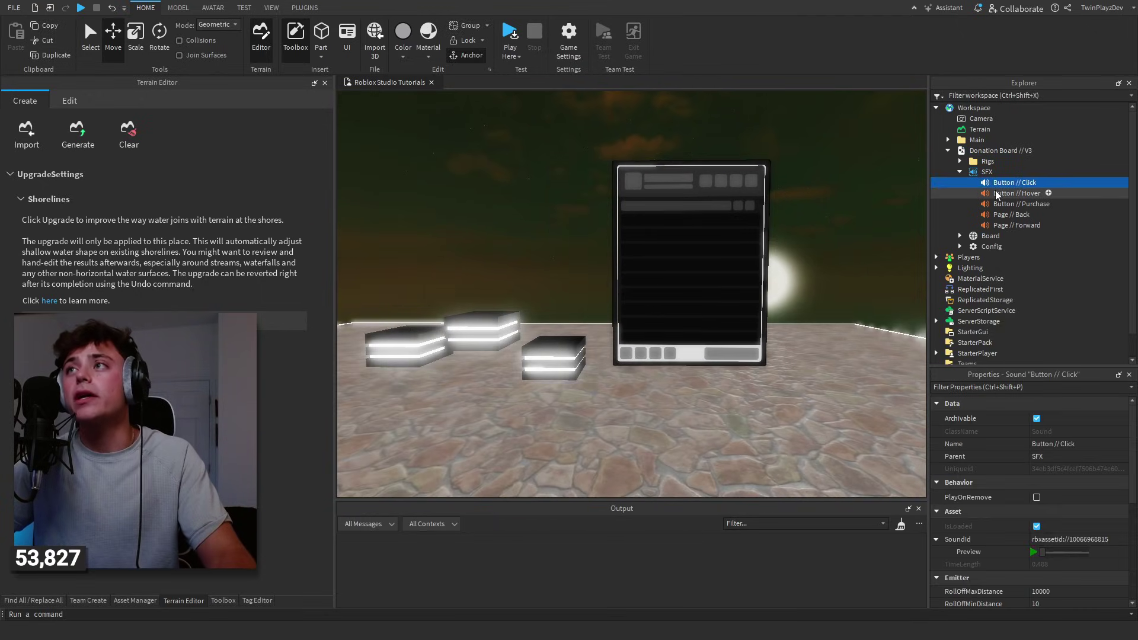
pyautogui.click(996, 193)
pyautogui.click(997, 204)
pyautogui.click(998, 215)
pyautogui.click(998, 193)
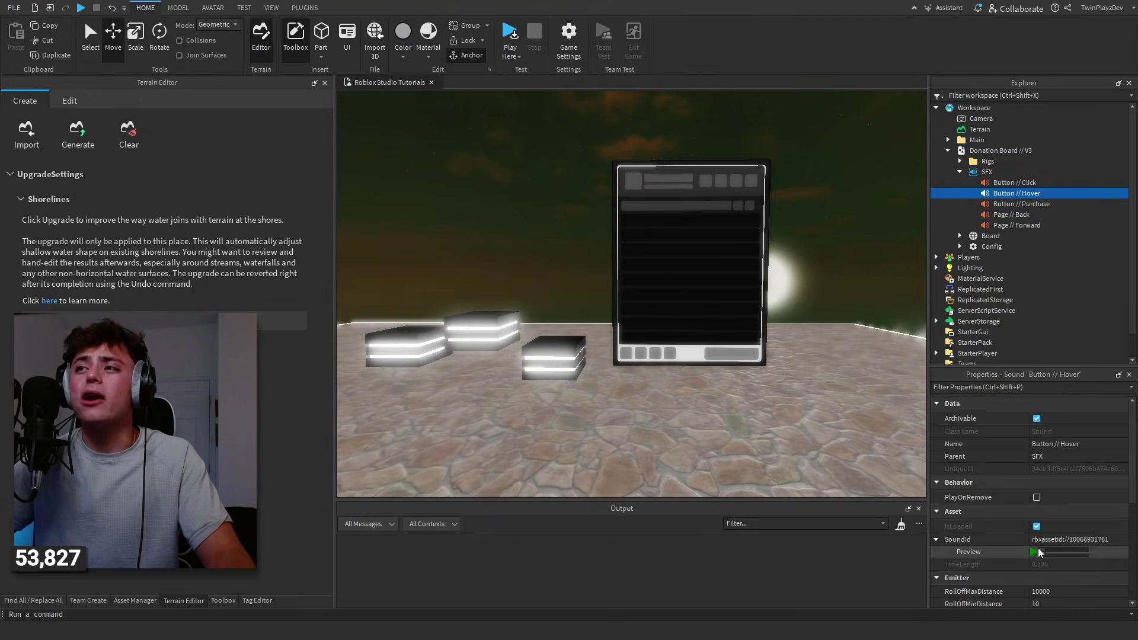
pyautogui.click(1020, 215)
pyautogui.click(1034, 551)
pyautogui.click(1011, 203)
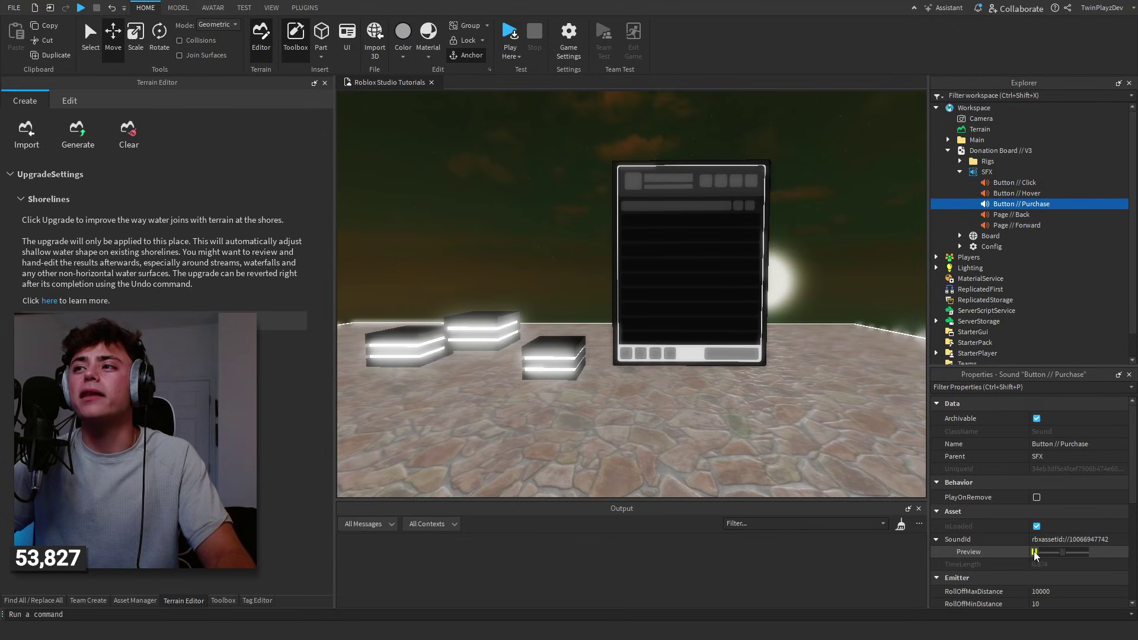
# Read the Loader script inside the donation board's Config and close it.
pyautogui.click(959, 171)
pyautogui.click(959, 193)
pyautogui.doubleClick(991, 204)
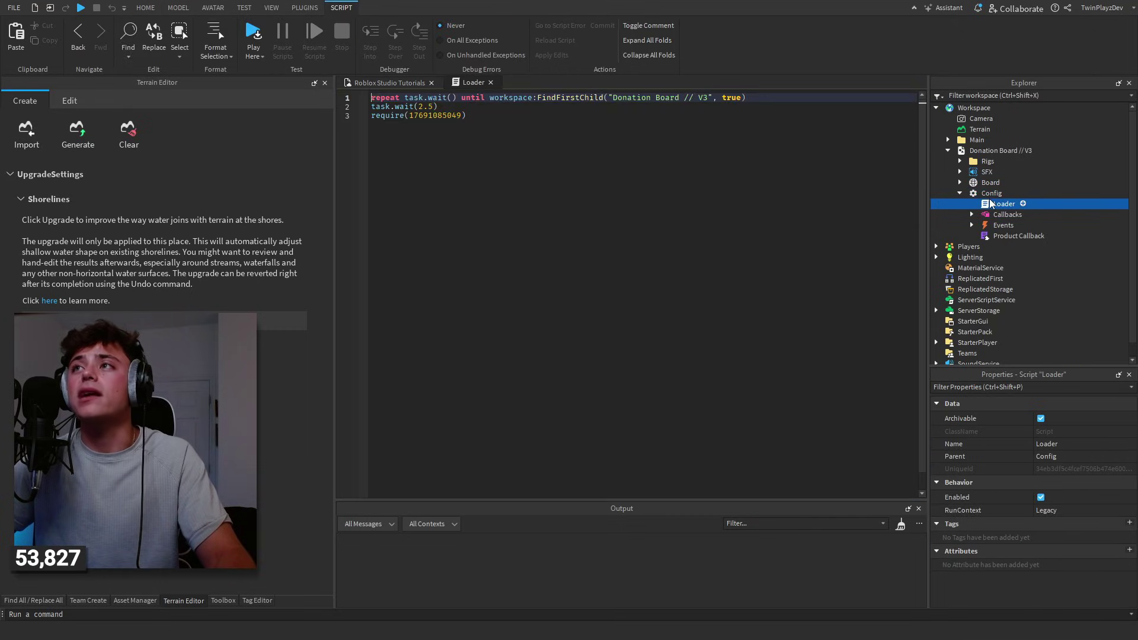
pyautogui.click(491, 83)
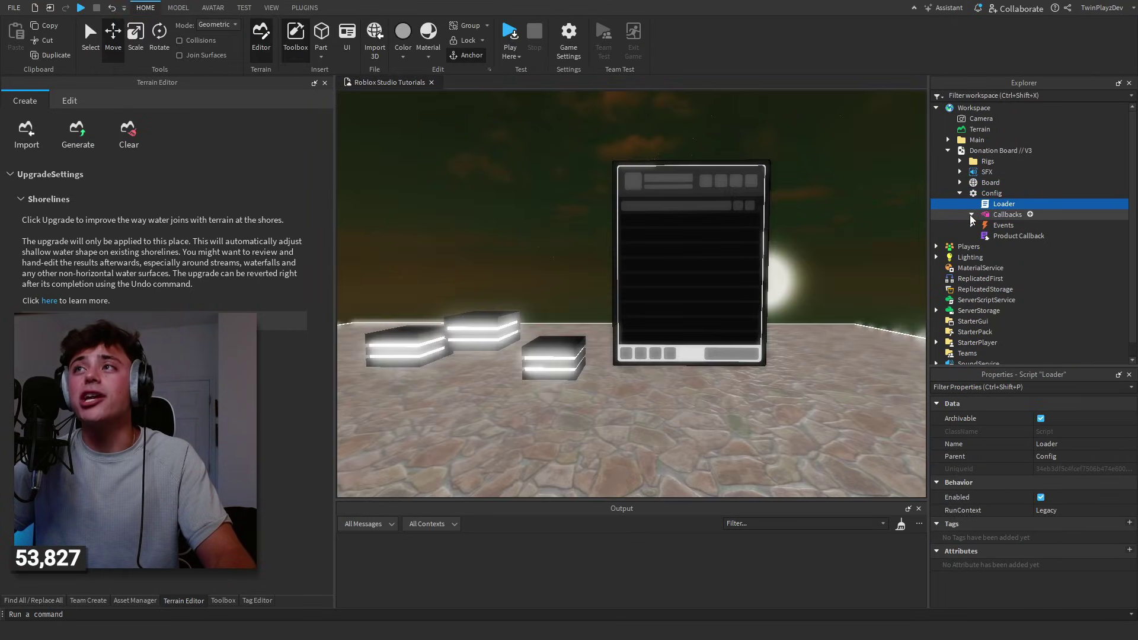
# Examine the Callbacks and Events items in Config and view the Product Callback module script.
pyautogui.click(970, 215)
pyautogui.doubleClick(1010, 247)
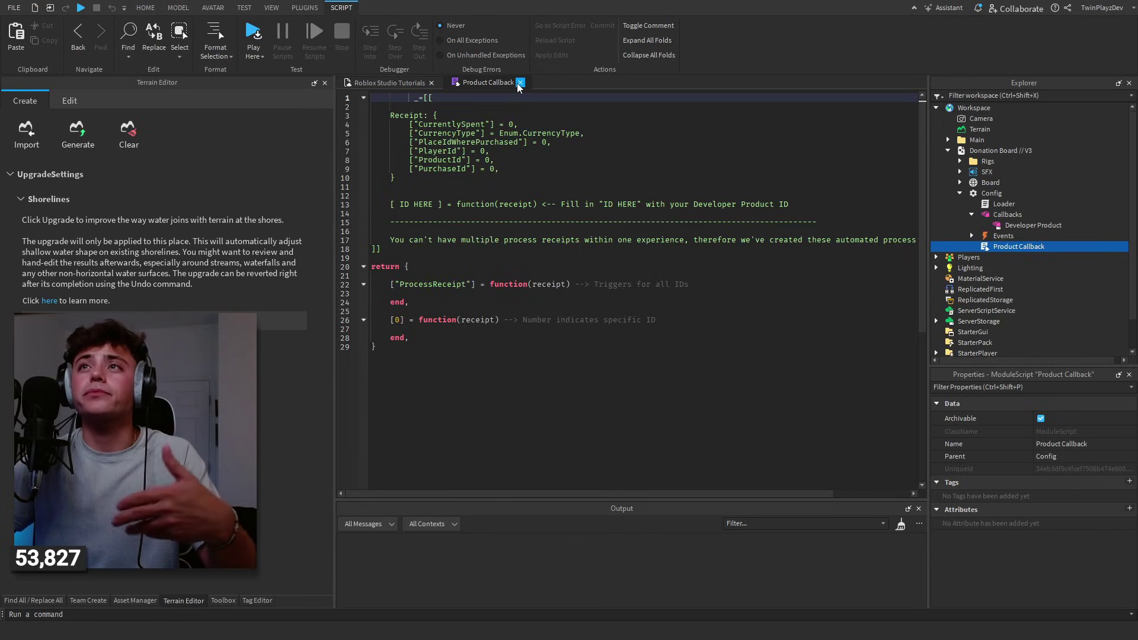
pyautogui.click(520, 83)
pyautogui.click(970, 236)
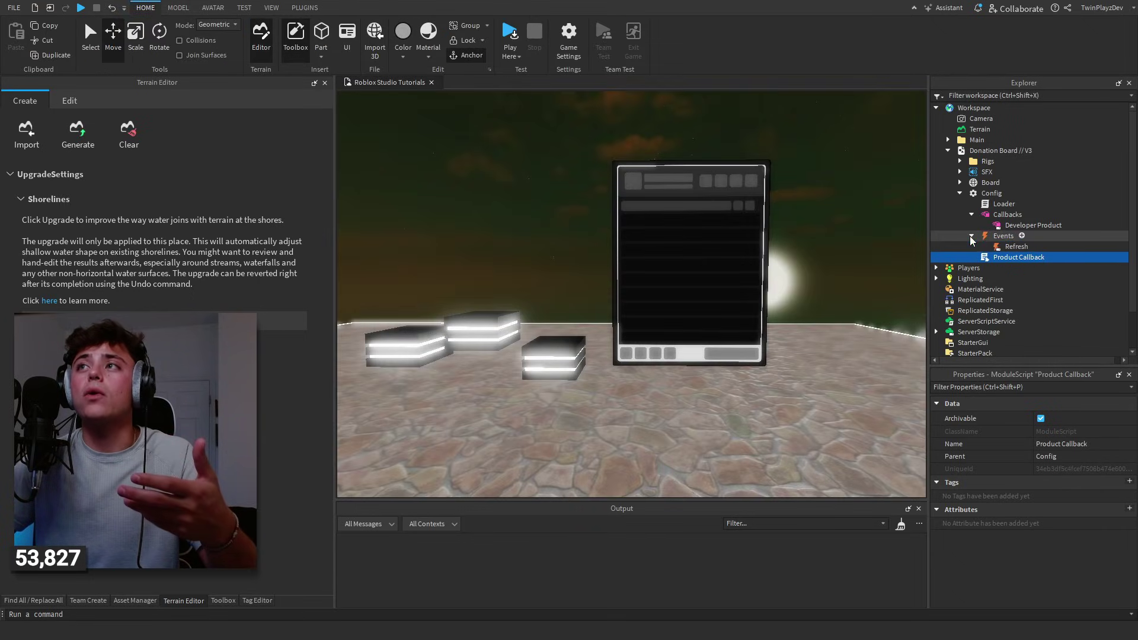
# Reopen the Product Callback script, read its notes on developer product IDs and process receipts, and close it.
pyautogui.doubleClick(1013, 257)
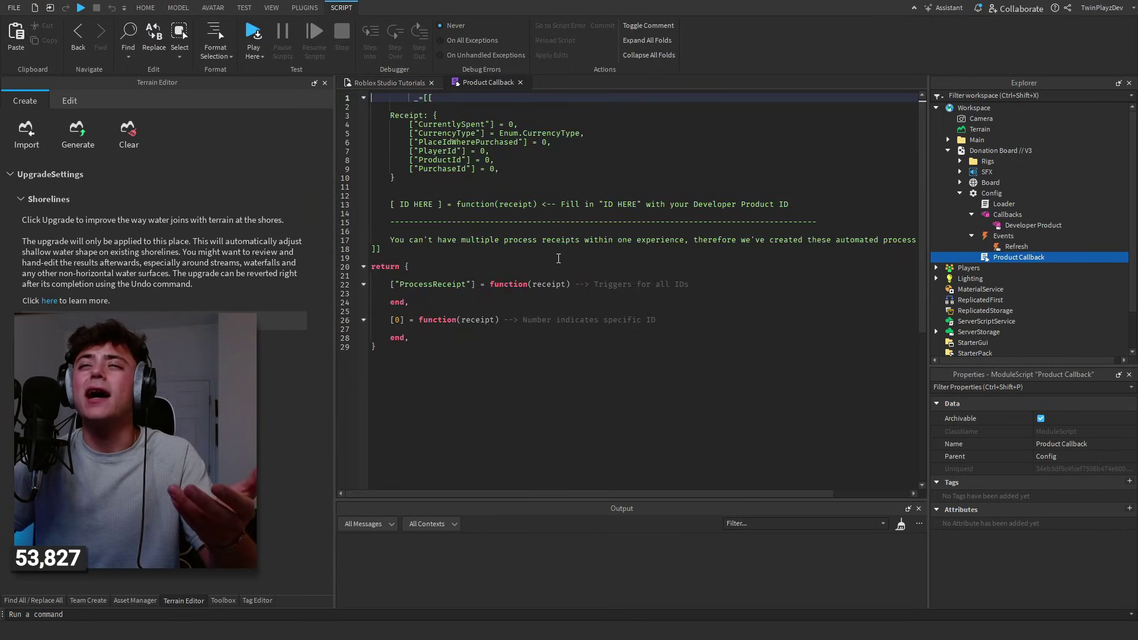
pyautogui.click(749, 238)
pyautogui.hscroll(3, 749, 238)
pyautogui.click(731, 222)
pyautogui.click(777, 205)
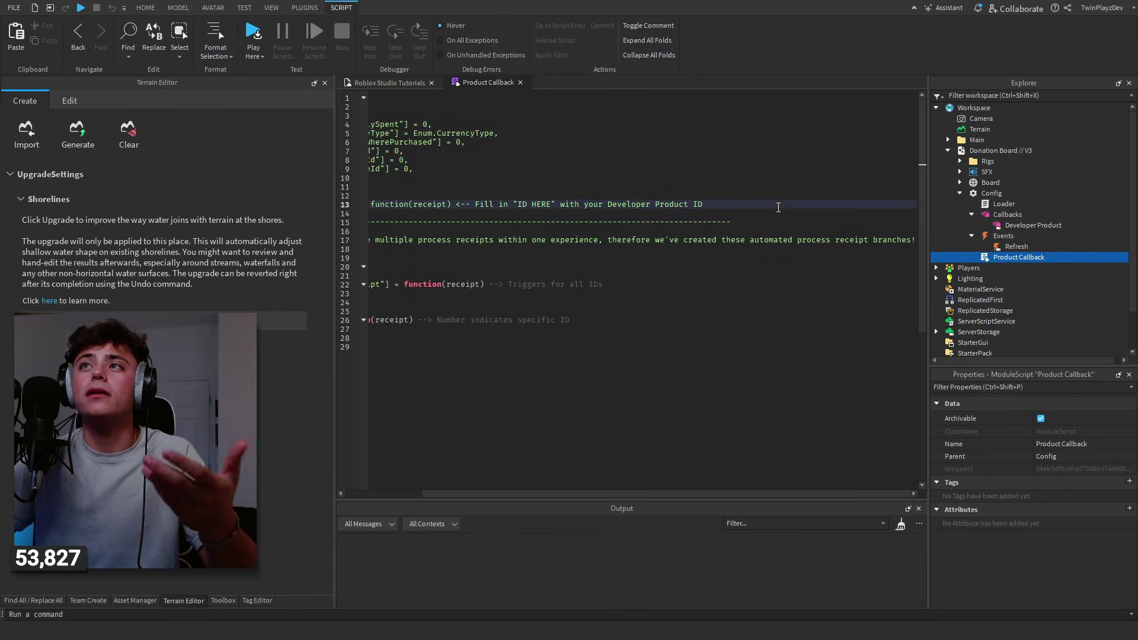
pyautogui.click(520, 83)
pyautogui.click(959, 193)
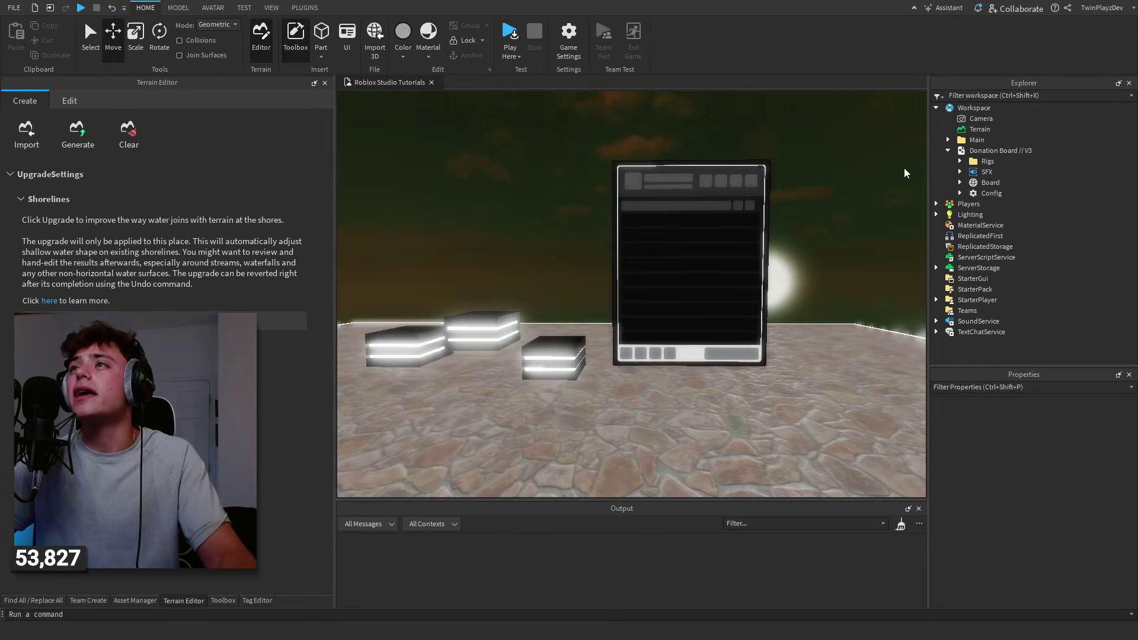
# Check the contents of the donation board's Board item and view the whole board in the scene.
pyautogui.click(959, 182)
pyautogui.click(971, 203)
pyautogui.click(959, 183)
pyautogui.scroll(-3, 857, 158)
pyautogui.scroll(4, 857, 158)
pyautogui.scroll(-3, 857, 158)
pyautogui.moveTo(857, 157); pyautogui.dragTo(856, 156, button='right')
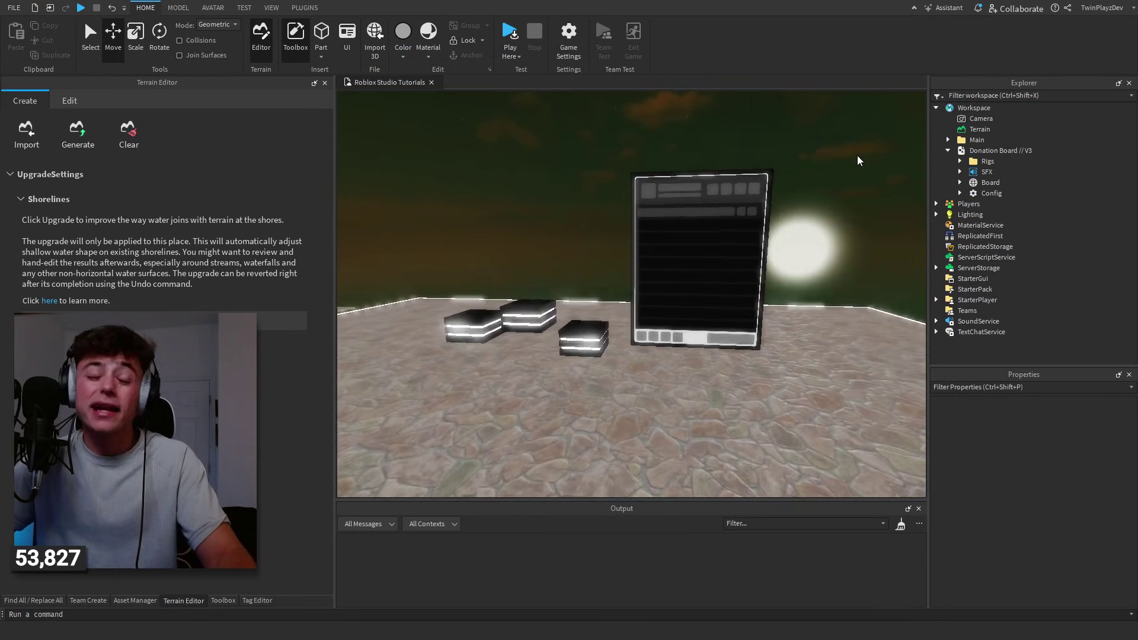
pyautogui.scroll(2, 857, 155)
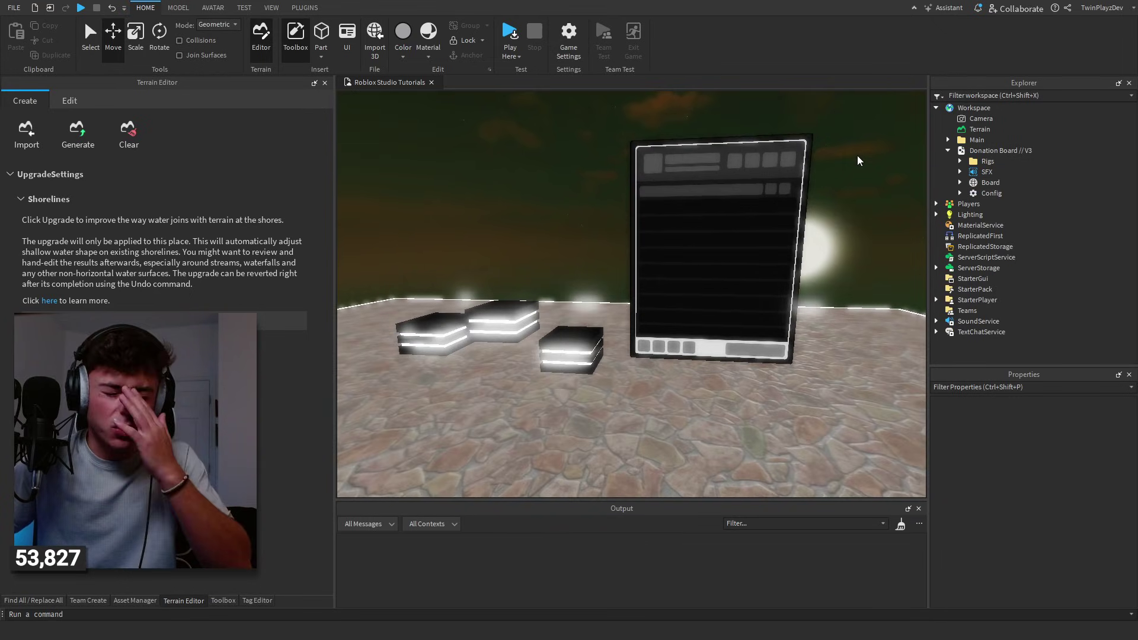
# Check the Security options in Game Settings for HTTP requests, Studio API access and third-party sales.
pyautogui.click(569, 43)
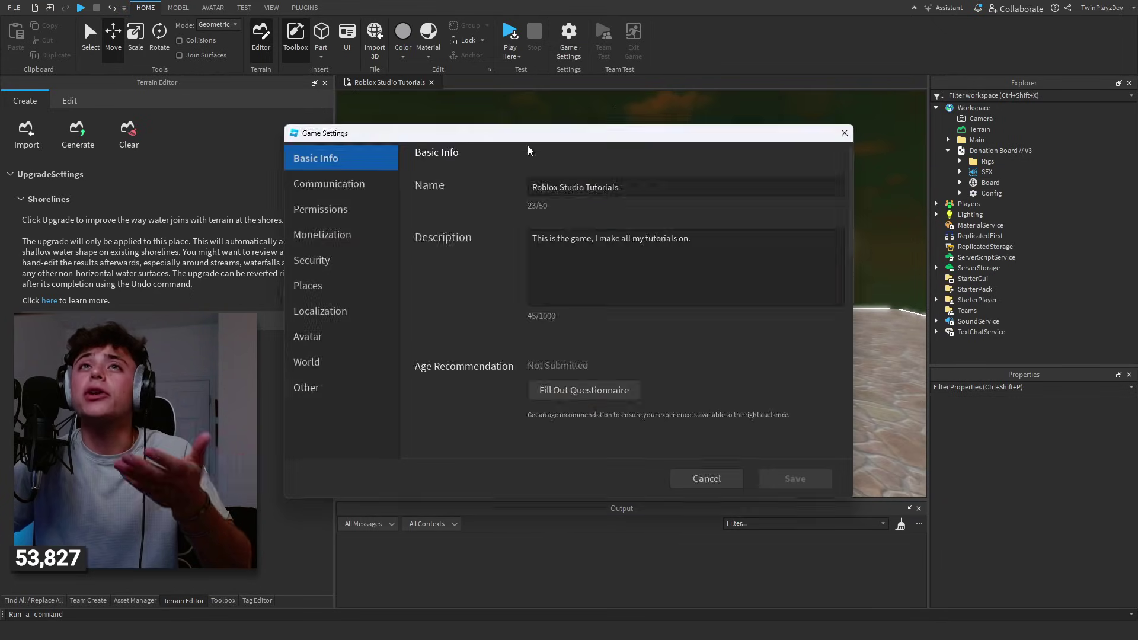
pyautogui.click(435, 228)
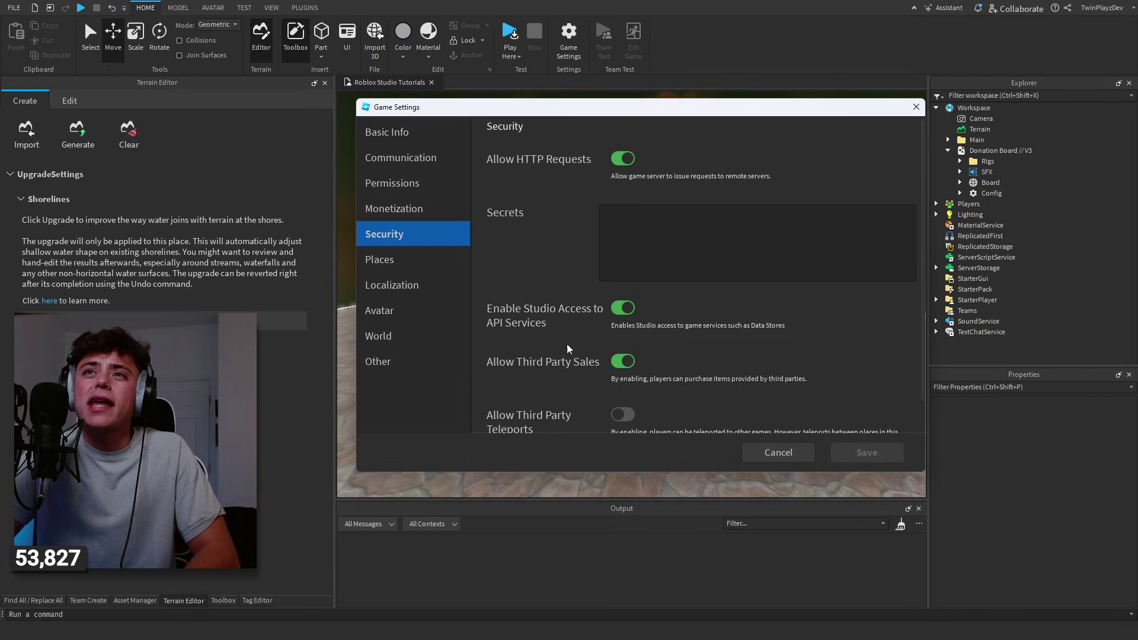
pyautogui.click(403, 207)
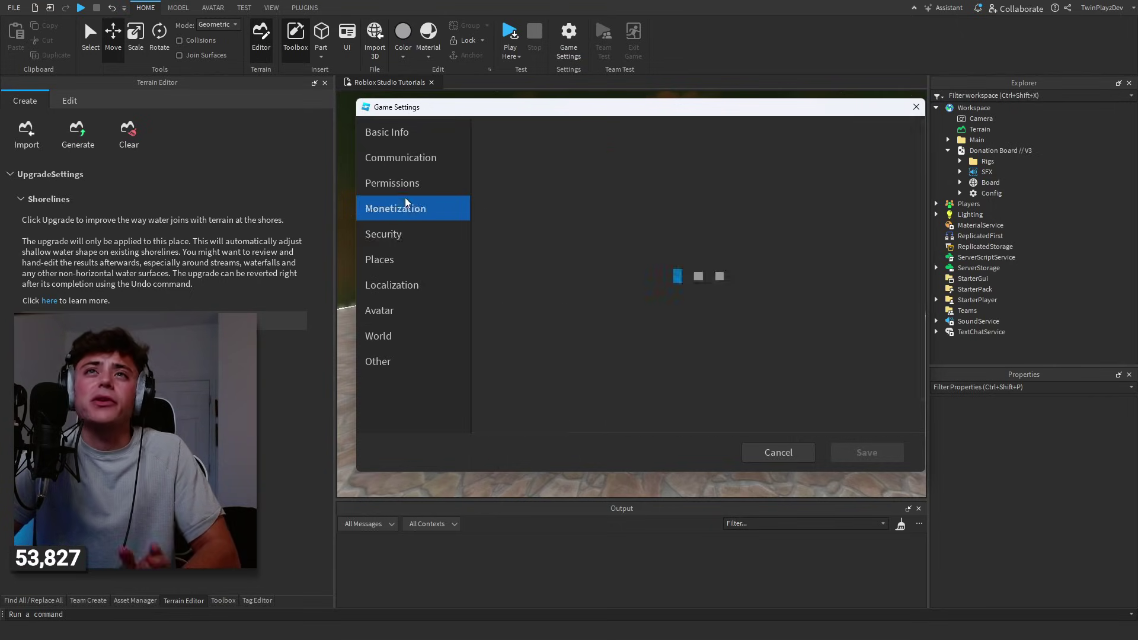
pyautogui.click(408, 232)
# Create a new developer product in the Monetization section of Game Settings.
pyautogui.click(425, 191)
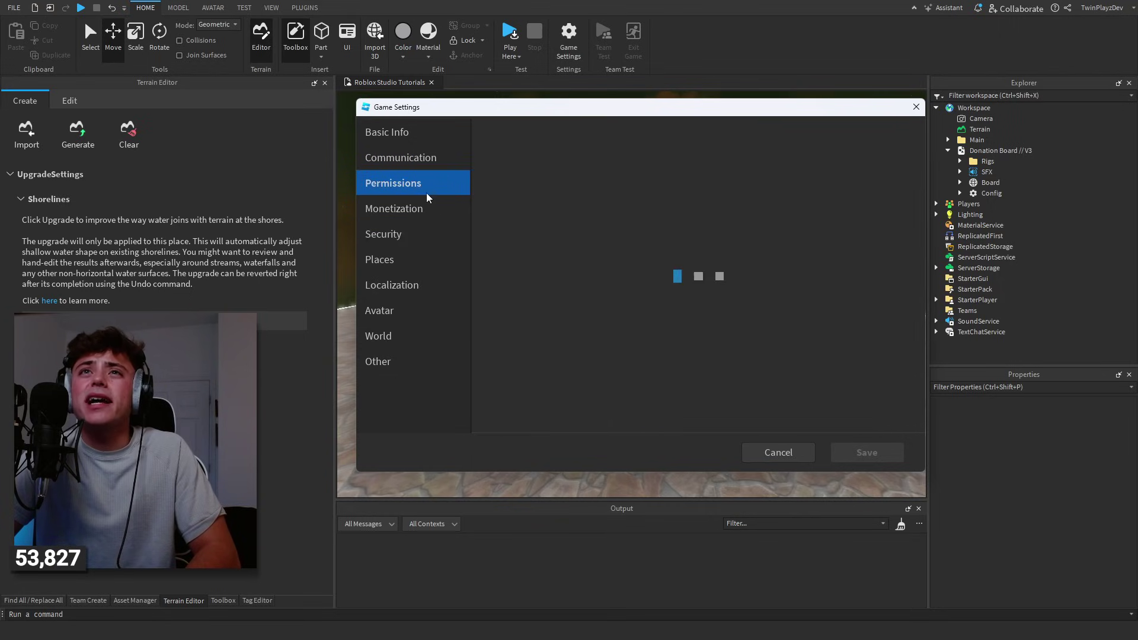
pyautogui.click(418, 216)
pyautogui.scroll(-4, 572, 264)
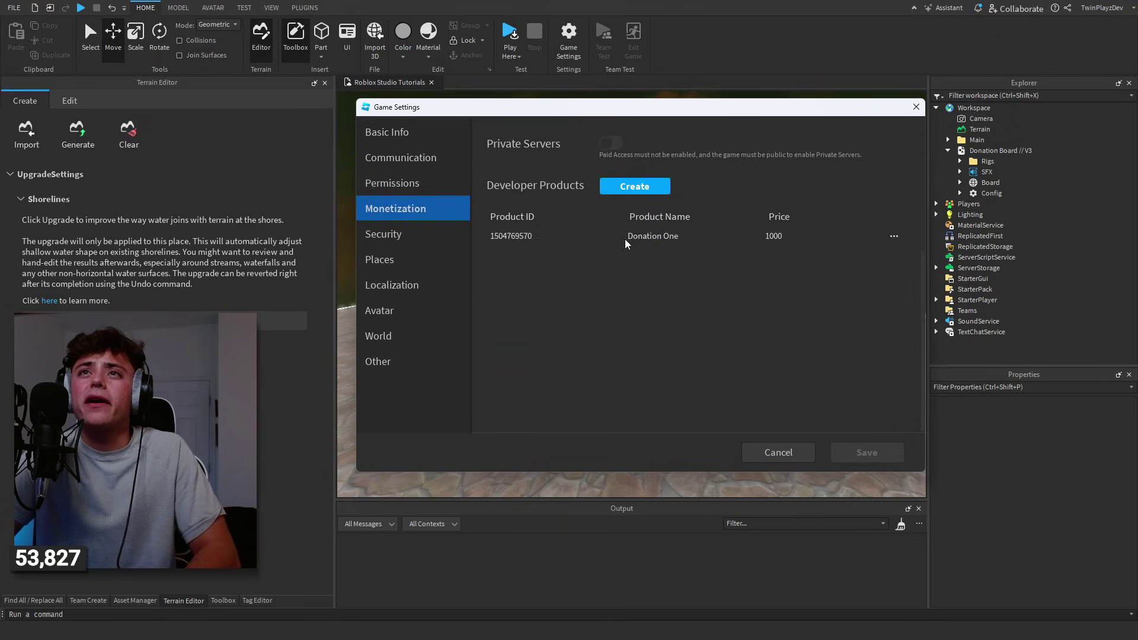
pyautogui.scroll(2, 633, 235)
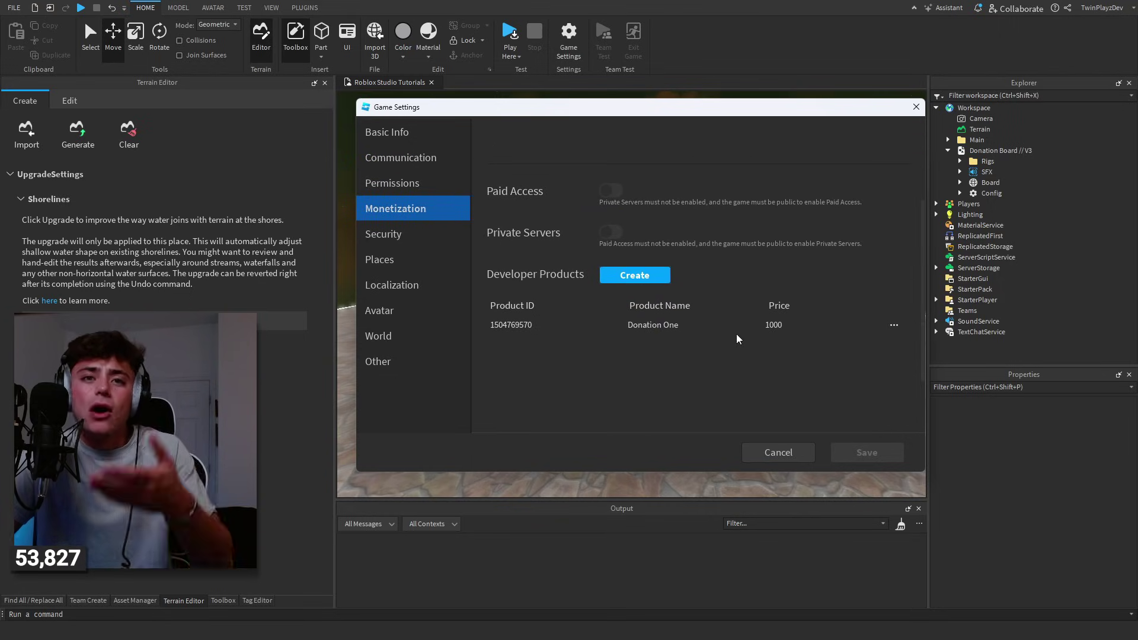
pyautogui.click(658, 276)
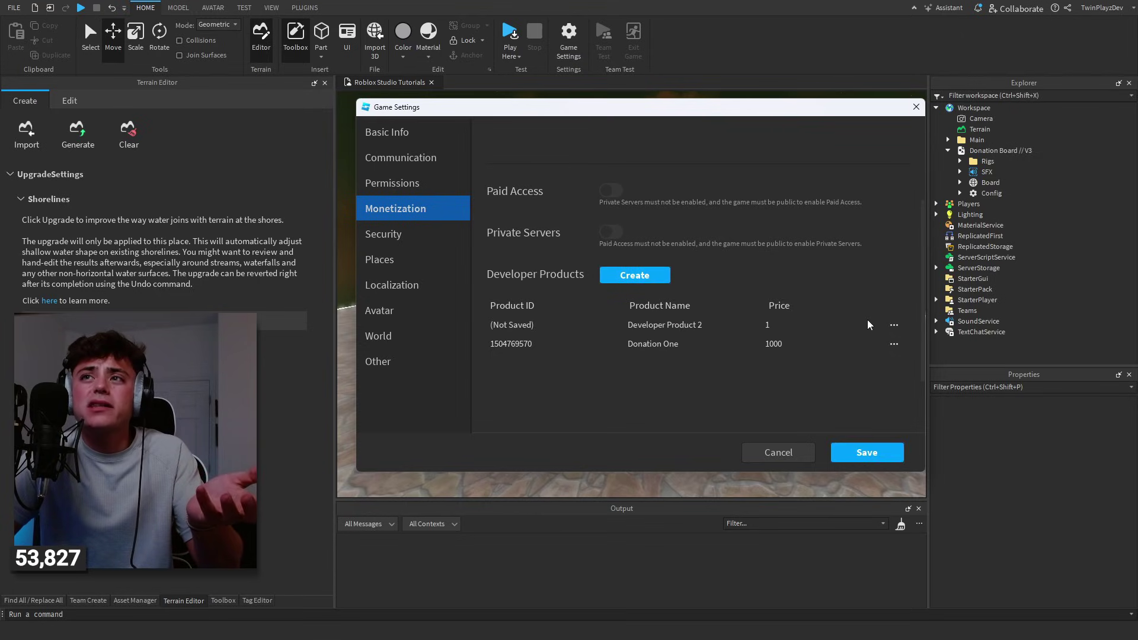
# Open the new developer product for editing and rename it as Big Donation.
pyautogui.click(894, 341)
pyautogui.moveTo(685, 188); pyautogui.dragTo(578, 195)
pyautogui.write('Test')
pyautogui.press('BackSpace')
pyautogui.press('BackSpace')
pyautogui.press('BackSpace')
pyautogui.press('BackSpace')
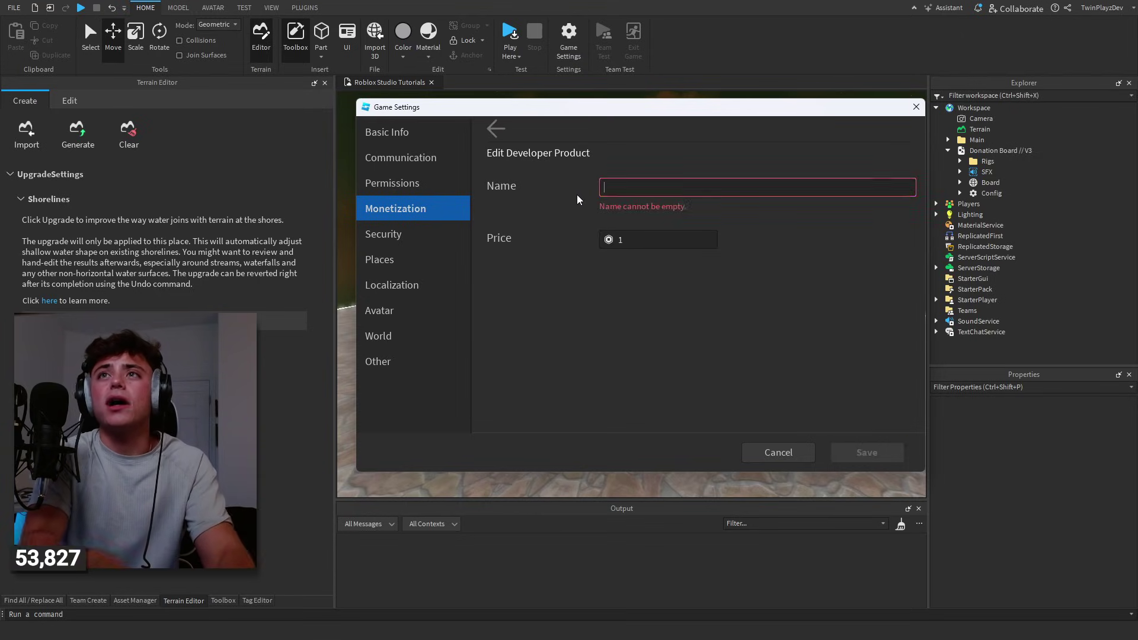
pyautogui.write('Big Donation')
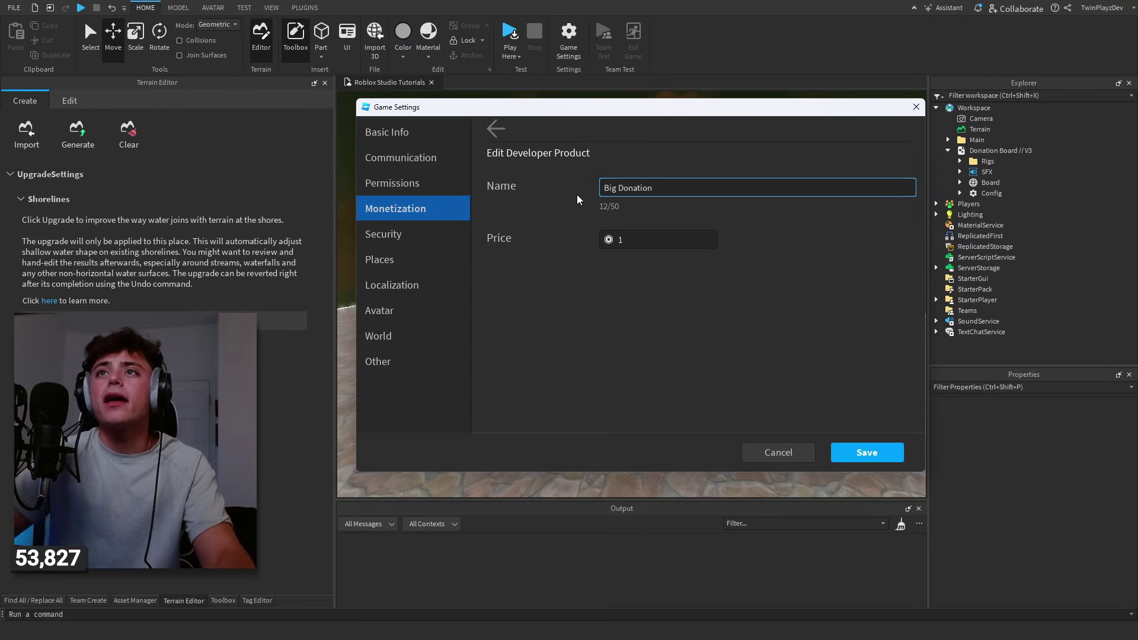
# Set the Big Donation product's price to 500 Robux and save the game settings.
pyautogui.click(635, 247)
pyautogui.press('BackSpace')
pyautogui.write('5')
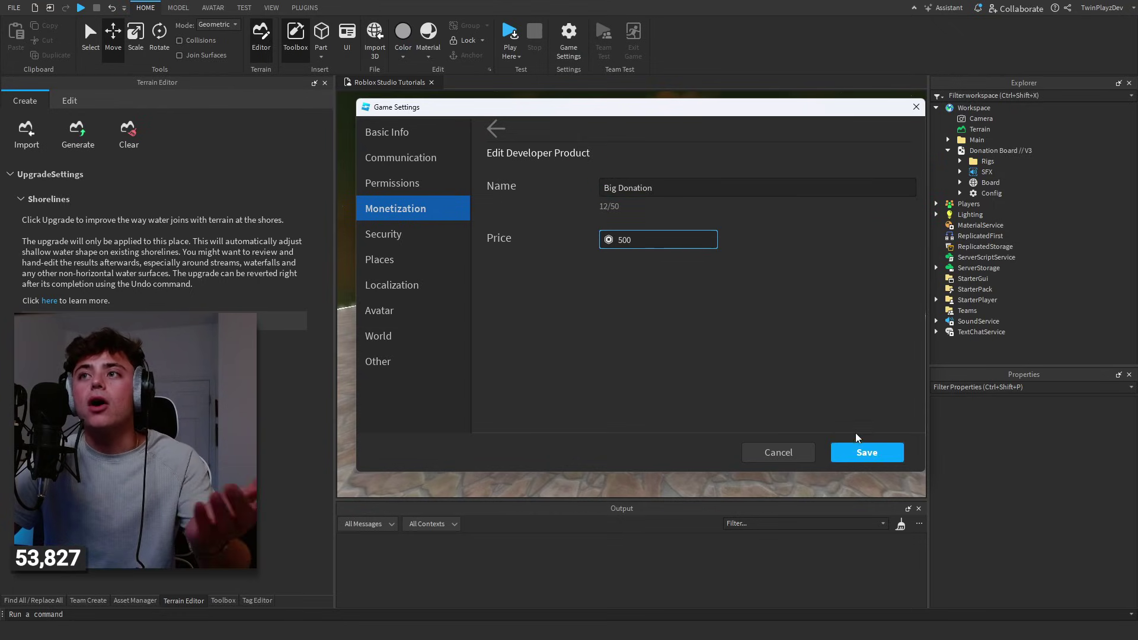
pyautogui.write('00')
pyautogui.click(858, 443)
# Check the developer products list in the Monetization section of Game Settings, then close the settings.
pyautogui.click(568, 37)
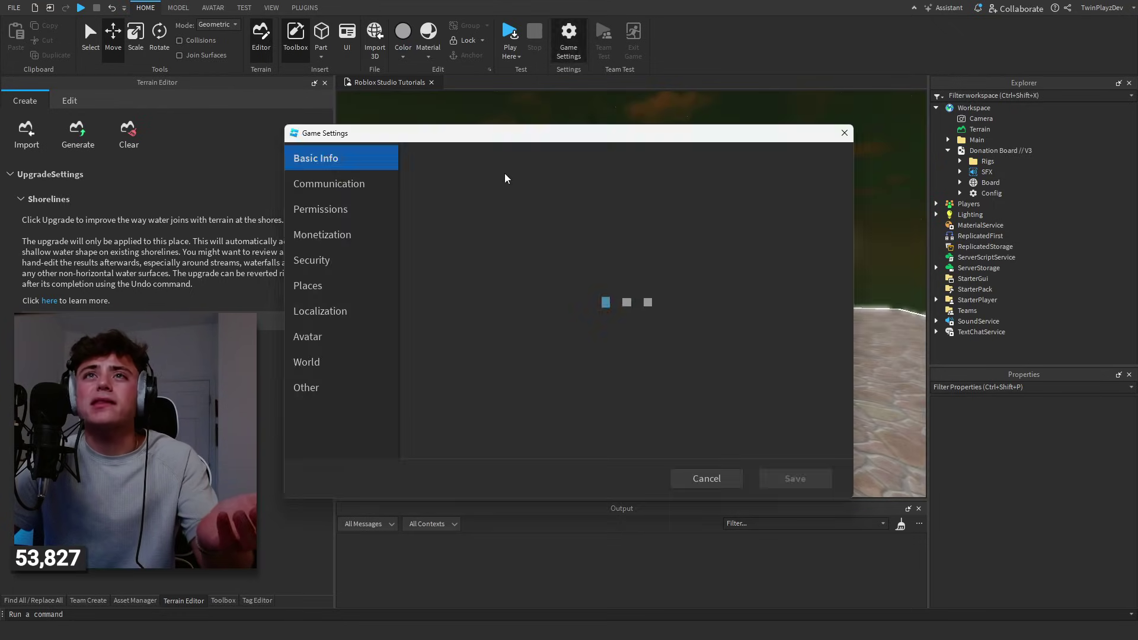
pyautogui.click(322, 234)
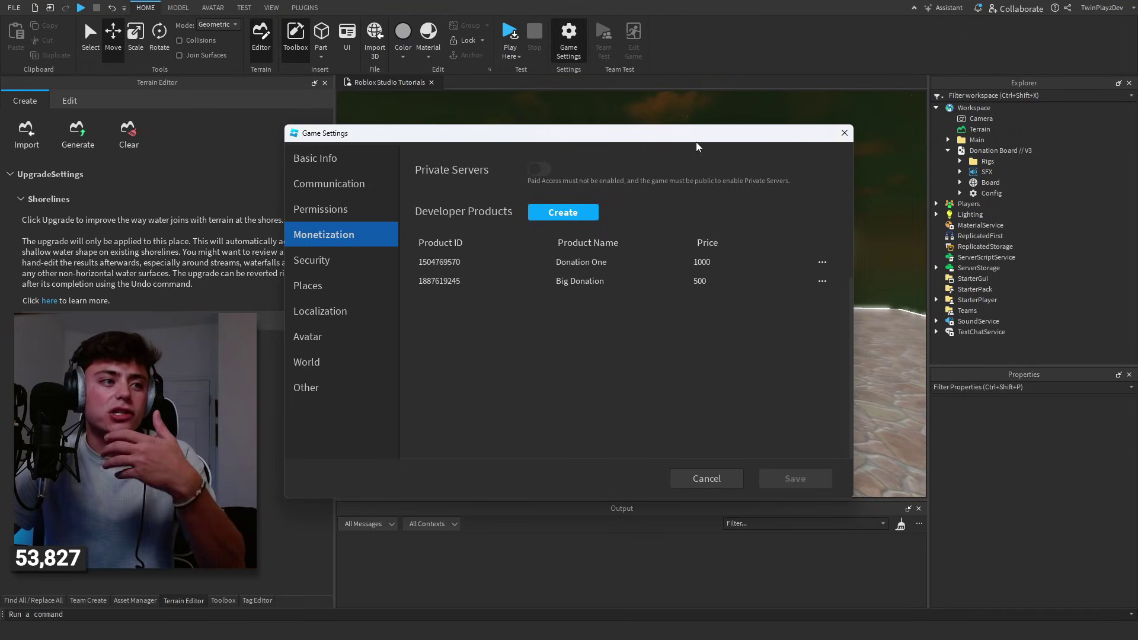
pyautogui.moveTo(666, 134); pyautogui.dragTo(759, 112)
pyautogui.click(801, 455)
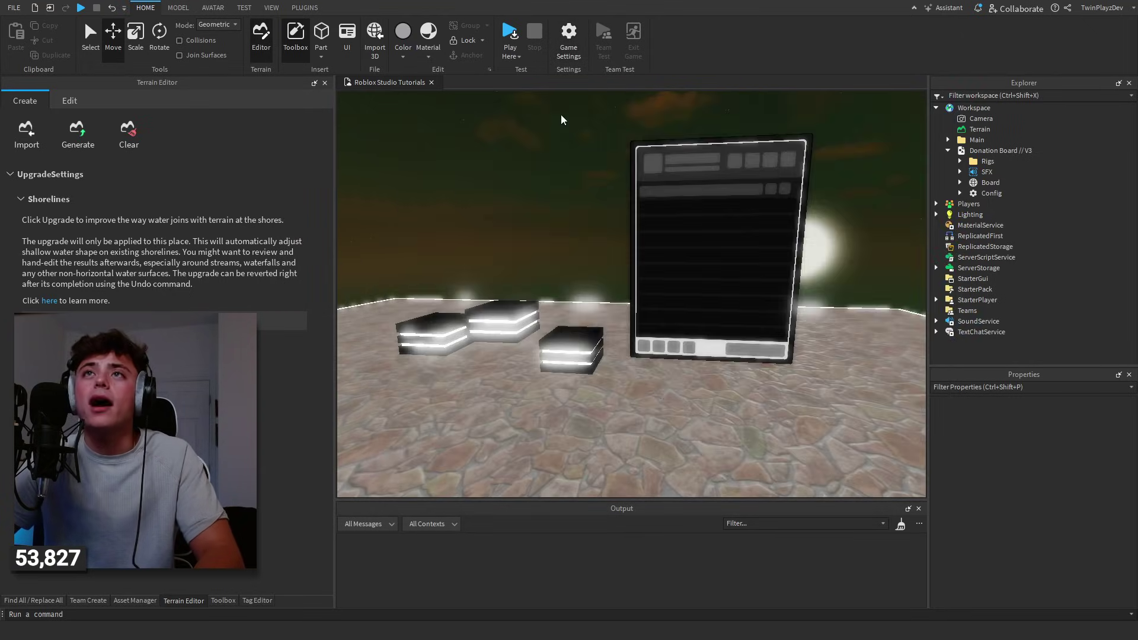
# Reopen the Monetization section of Game Settings and create another developer product.
pyautogui.click(569, 36)
pyautogui.click(322, 234)
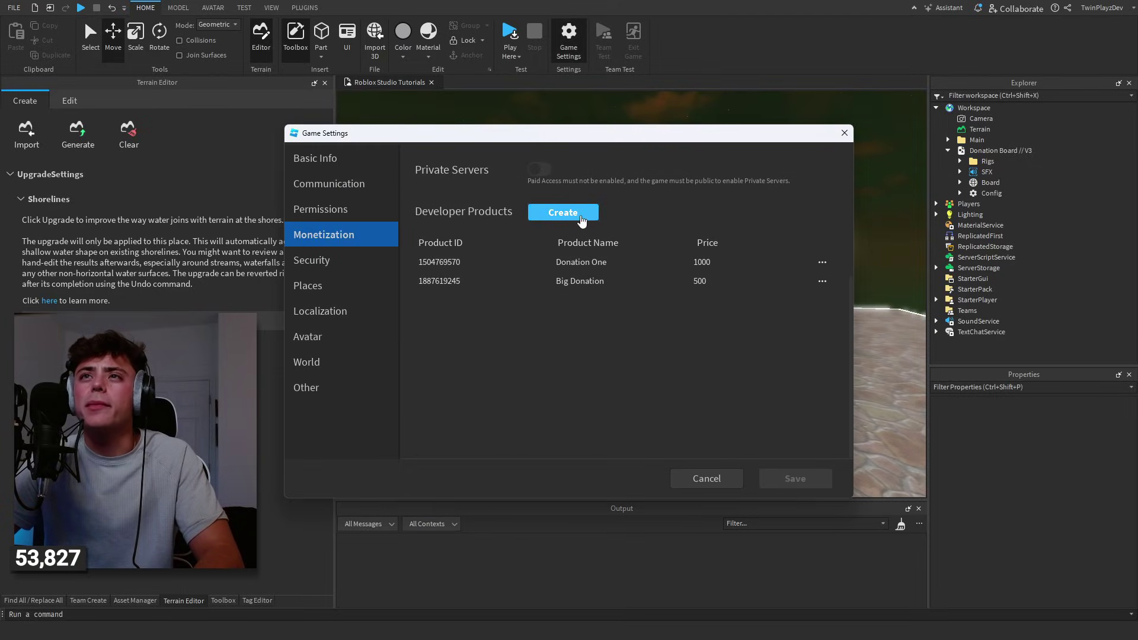
pyautogui.click(580, 219)
# Rename Developer Product 3 as Medium Donation, edit its price and save the game settings.
pyautogui.click(824, 281)
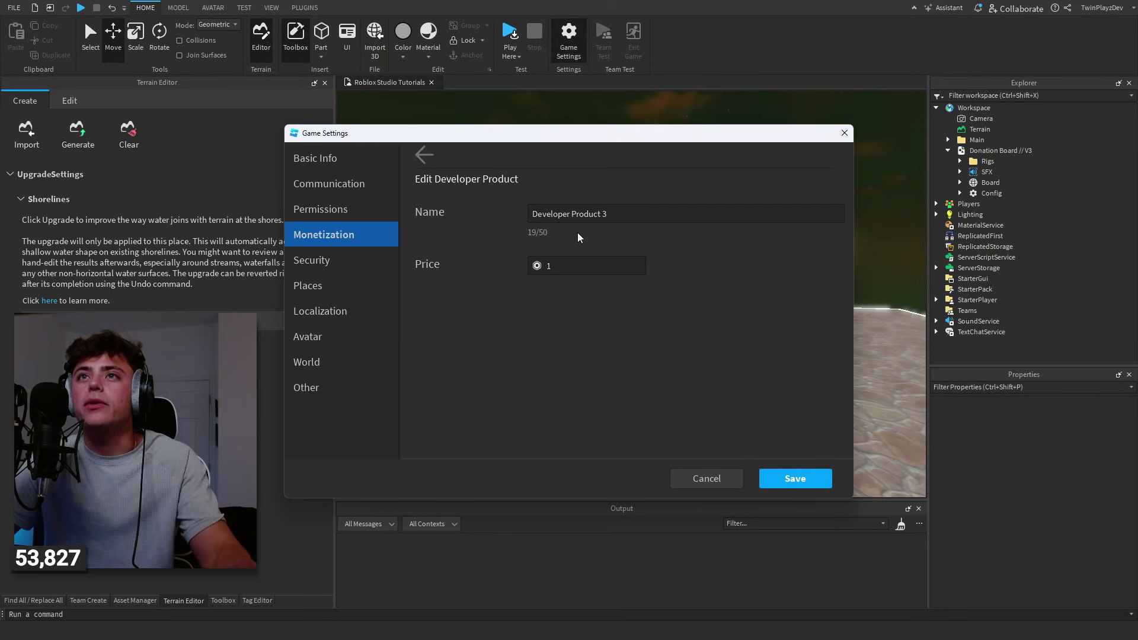
pyautogui.moveTo(602, 214); pyautogui.dragTo(500, 212)
pyautogui.write('Medium Donation')
pyautogui.click(582, 268)
pyautogui.click(817, 473)
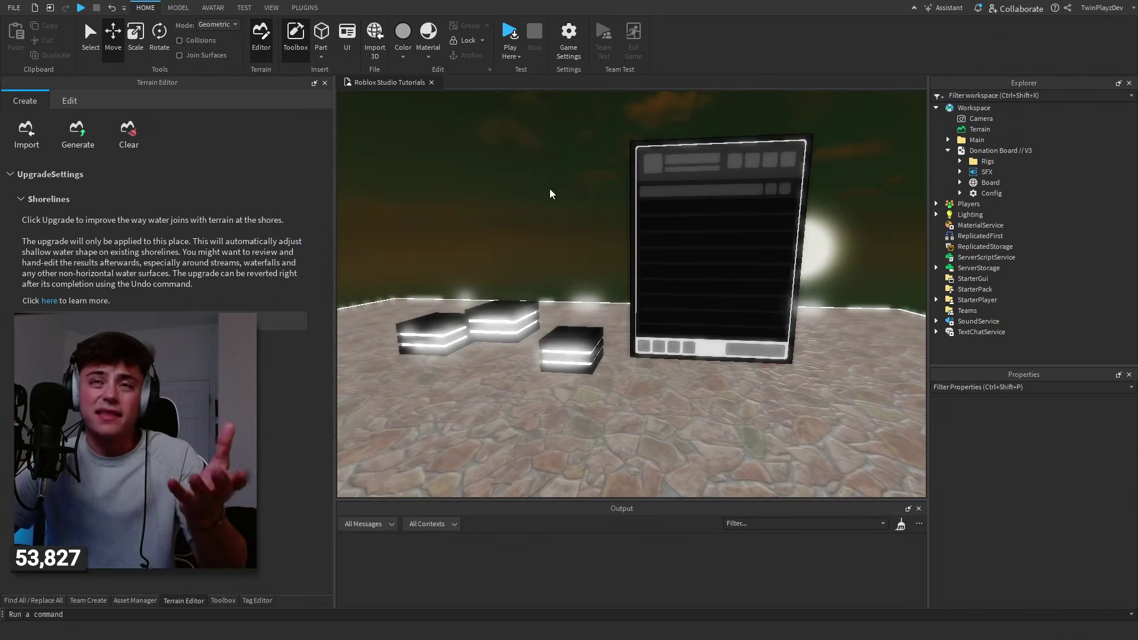
# Start a play test and walk the character toward the donation board.
pyautogui.scroll(-3, 579, 209)
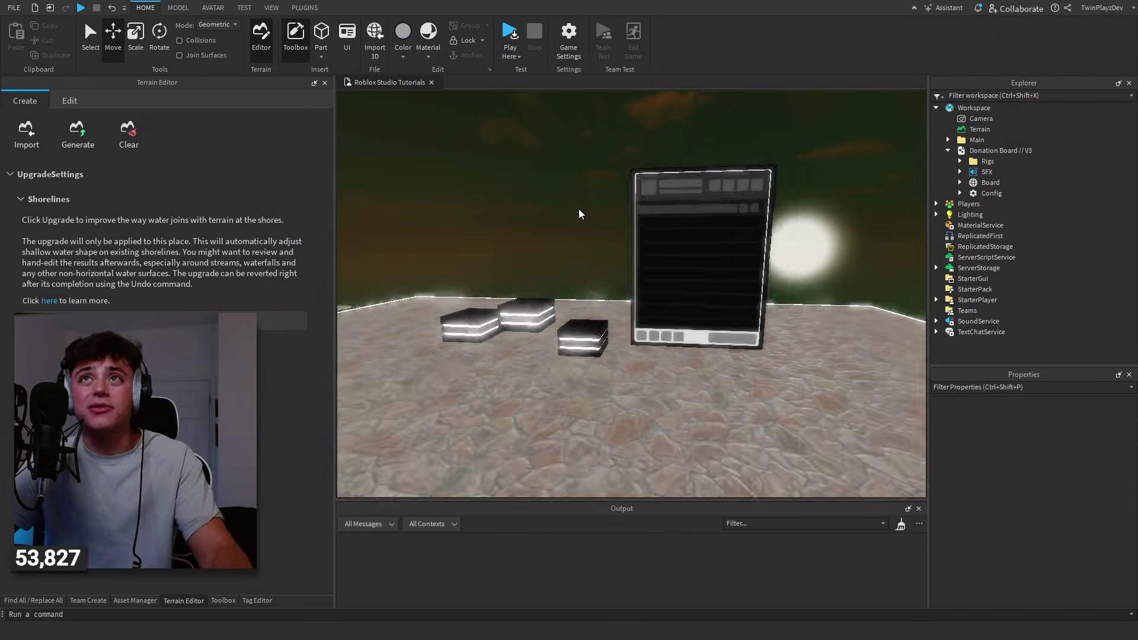
pyautogui.scroll(2, 579, 209)
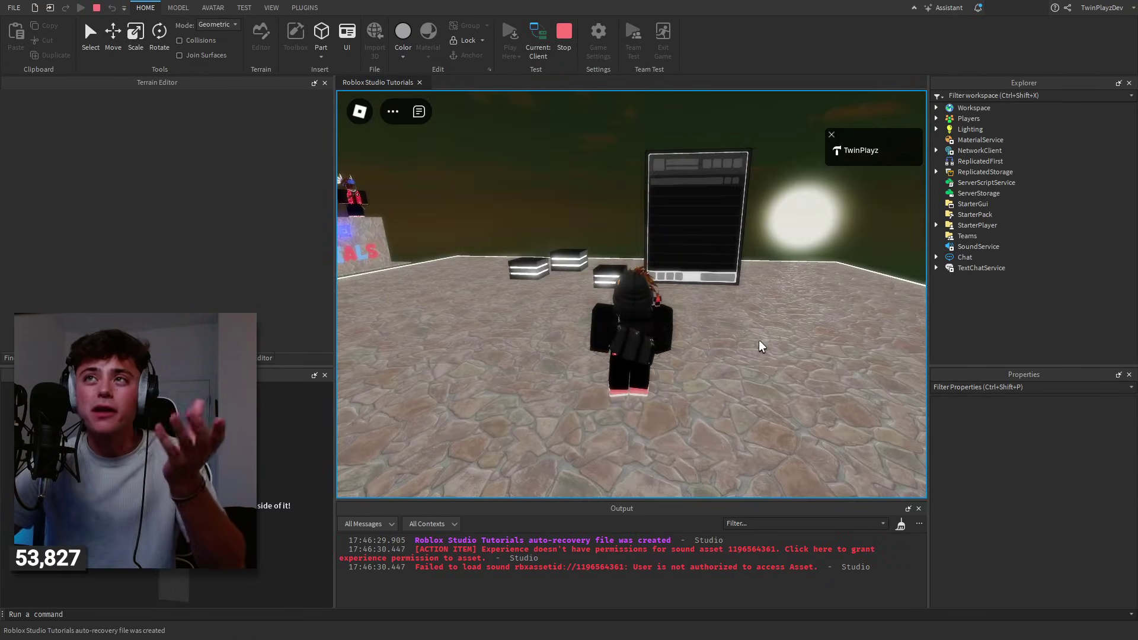
pyautogui.press('s')
pyautogui.press('w')
pyautogui.press('a')
pyautogui.press('s')
pyautogui.press('w')
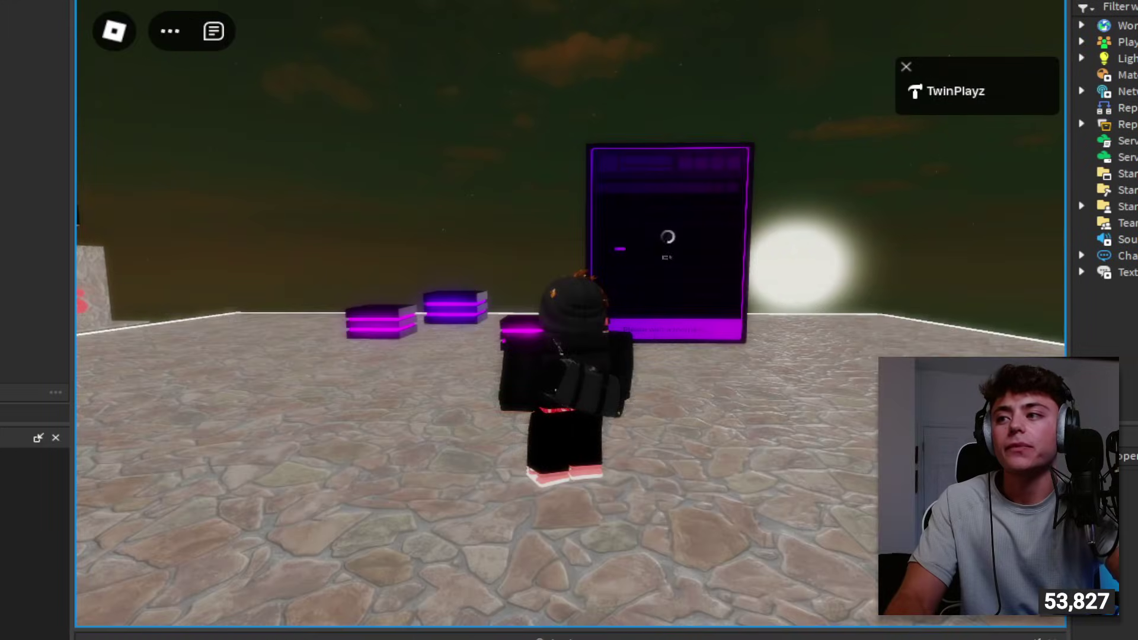
pyautogui.press('d')
pyautogui.press('w')
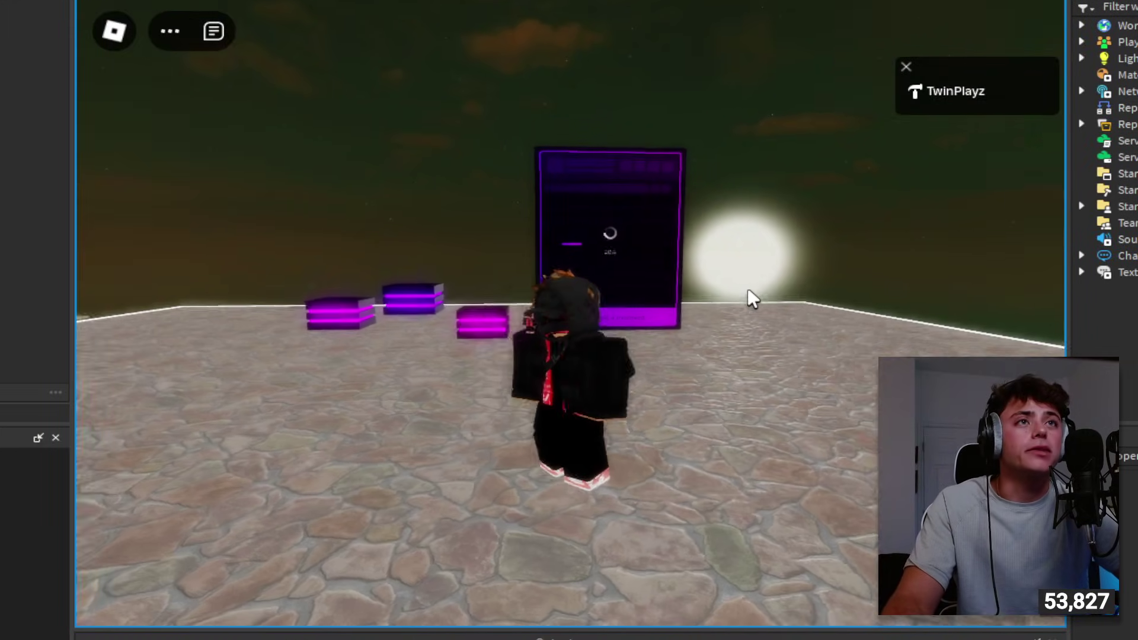
pyautogui.press('s')
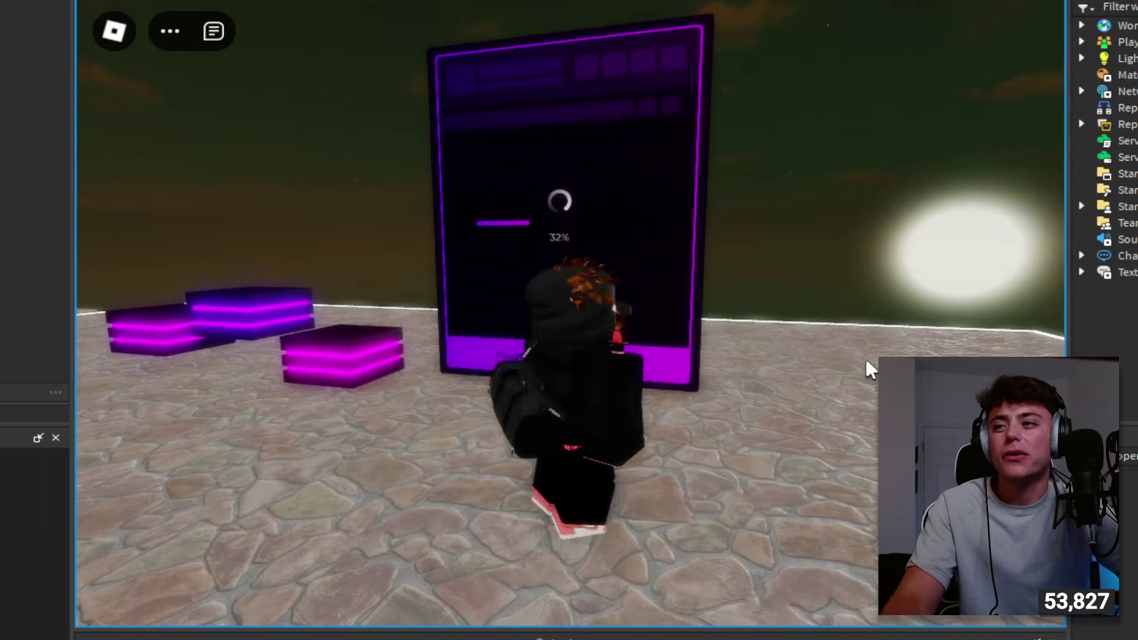
# Move in close to the donation board and view it from several angles while it loads.
pyautogui.scroll(5, 866, 362)
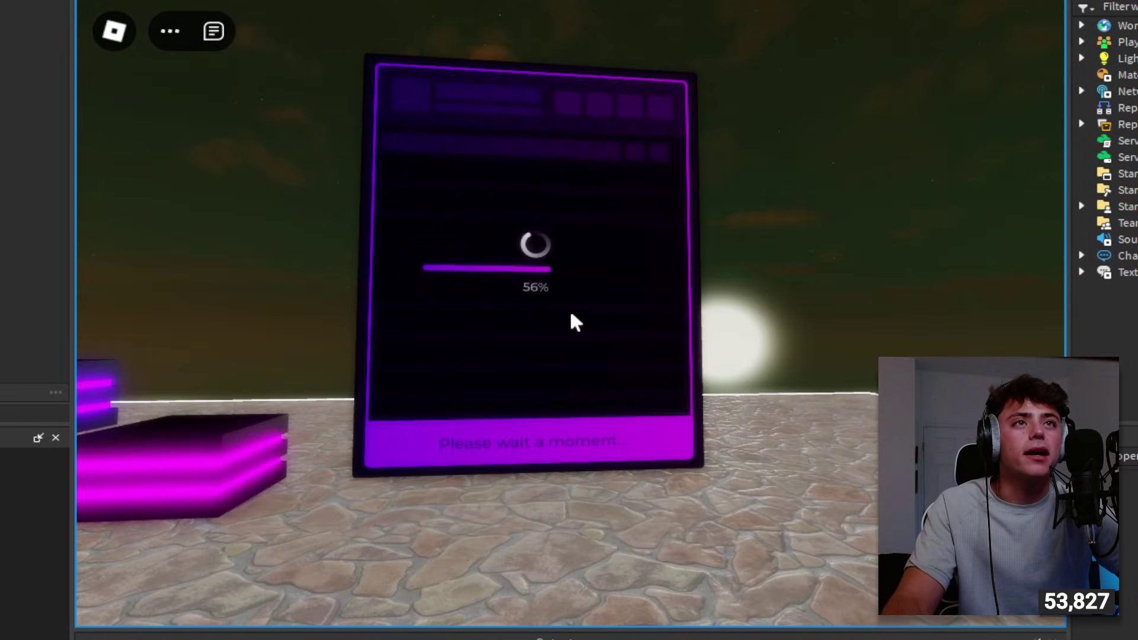
pyautogui.press('d')
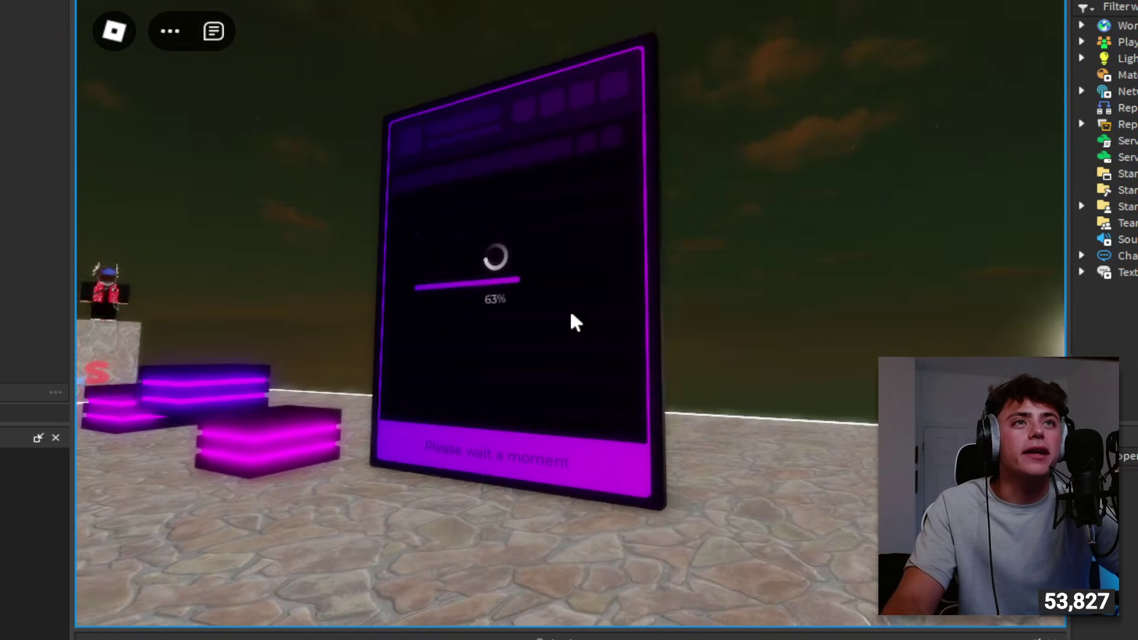
pyautogui.press('a')
pyautogui.press('a')
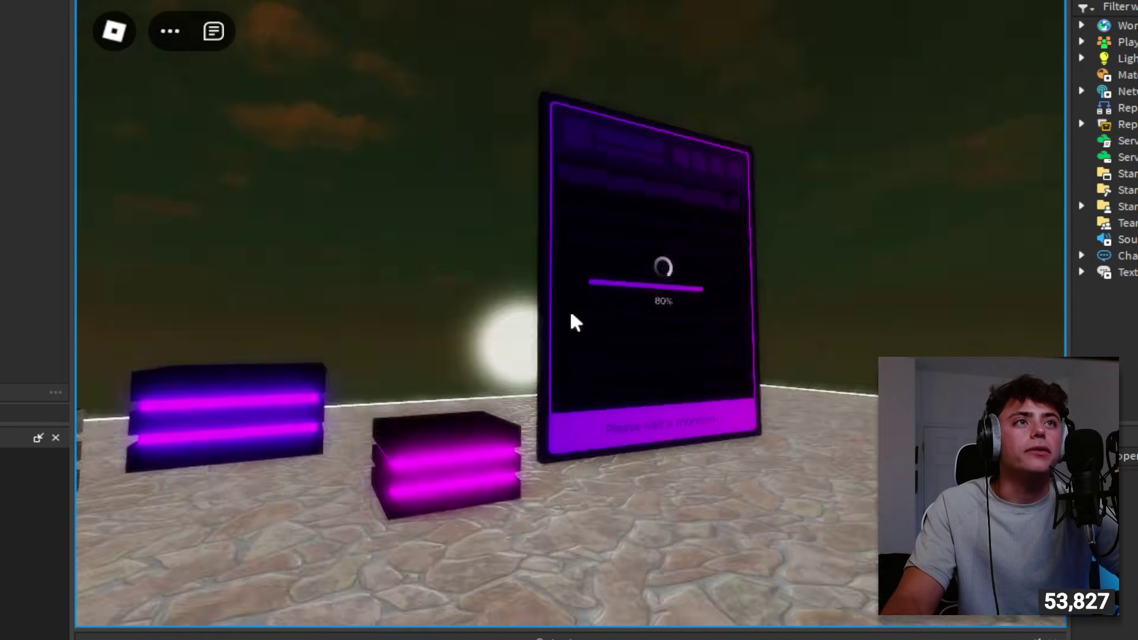
pyautogui.press('d')
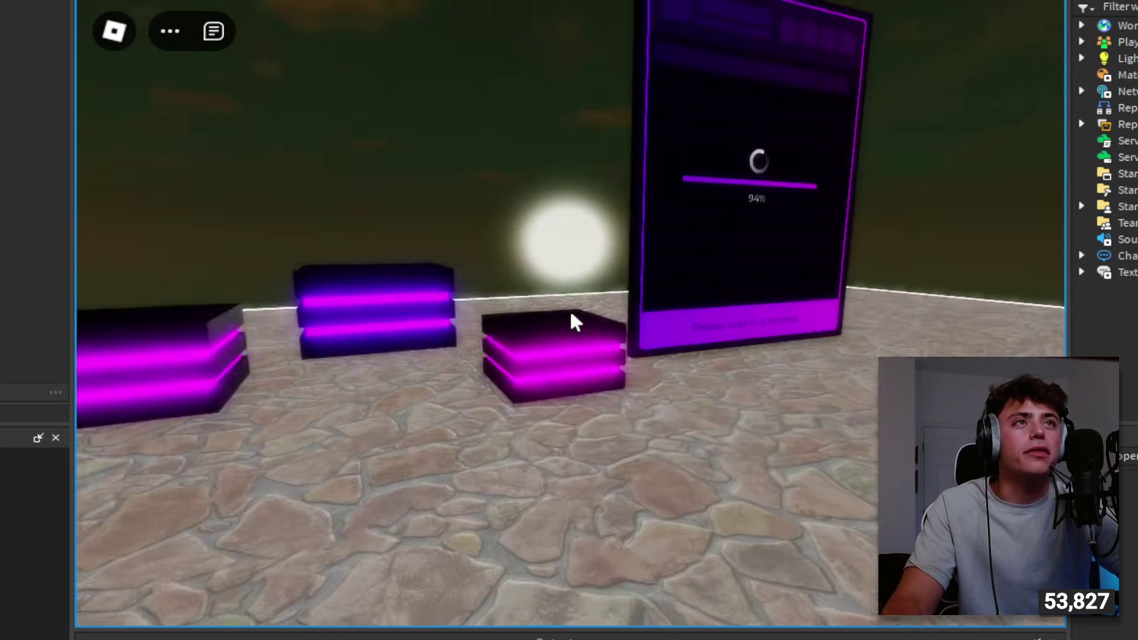
pyautogui.press('d')
pyautogui.press('w')
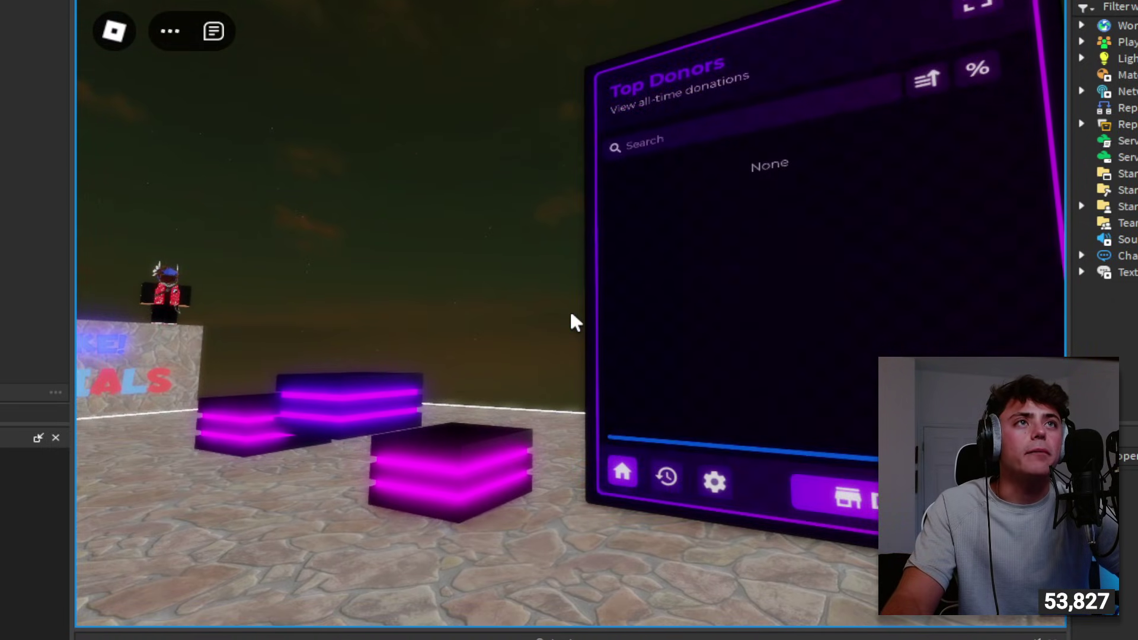
# Walk around the loaded donation board and examine its Top Donors page up close.
pyautogui.press('d')
pyautogui.press('d')
pyautogui.scroll(-5, 570, 314)
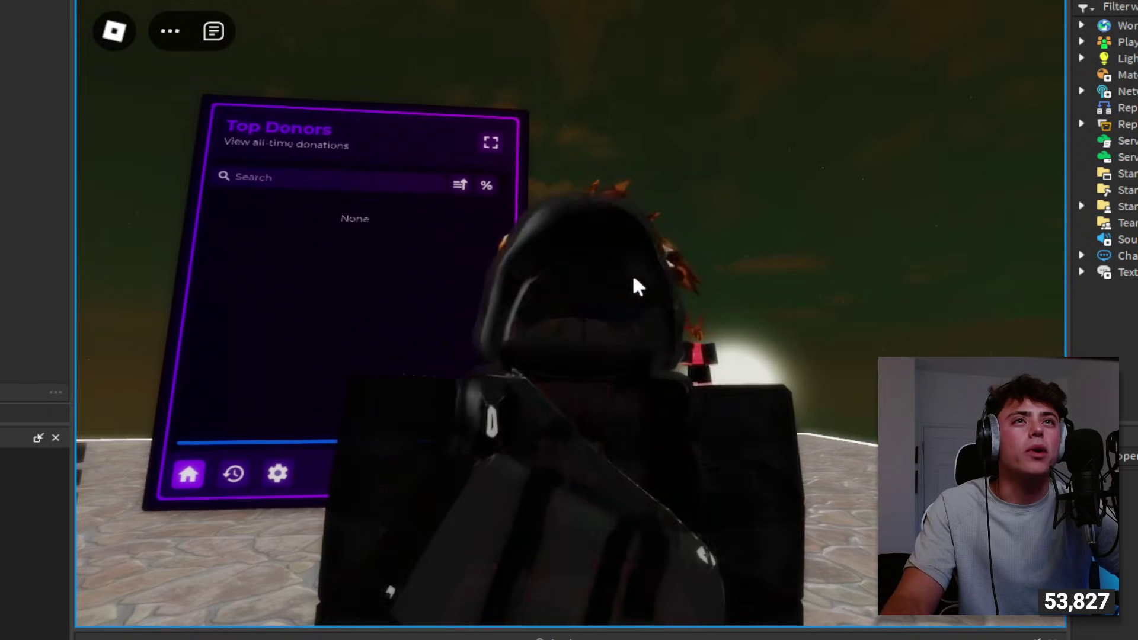
pyautogui.press('w')
pyautogui.moveTo(650, 268); pyautogui.dragTo(698, 252, button='right')
pyautogui.scroll(3, 704, 243)
pyautogui.press('w')
pyautogui.scroll(3, 970, 292)
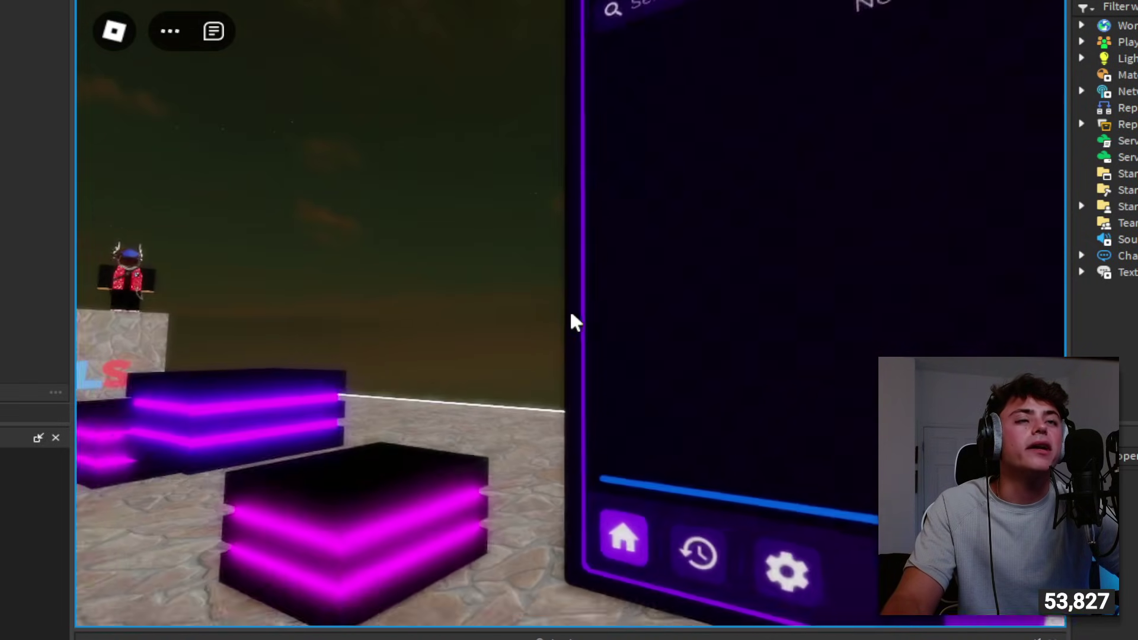
pyautogui.scroll(-4, 567, 318)
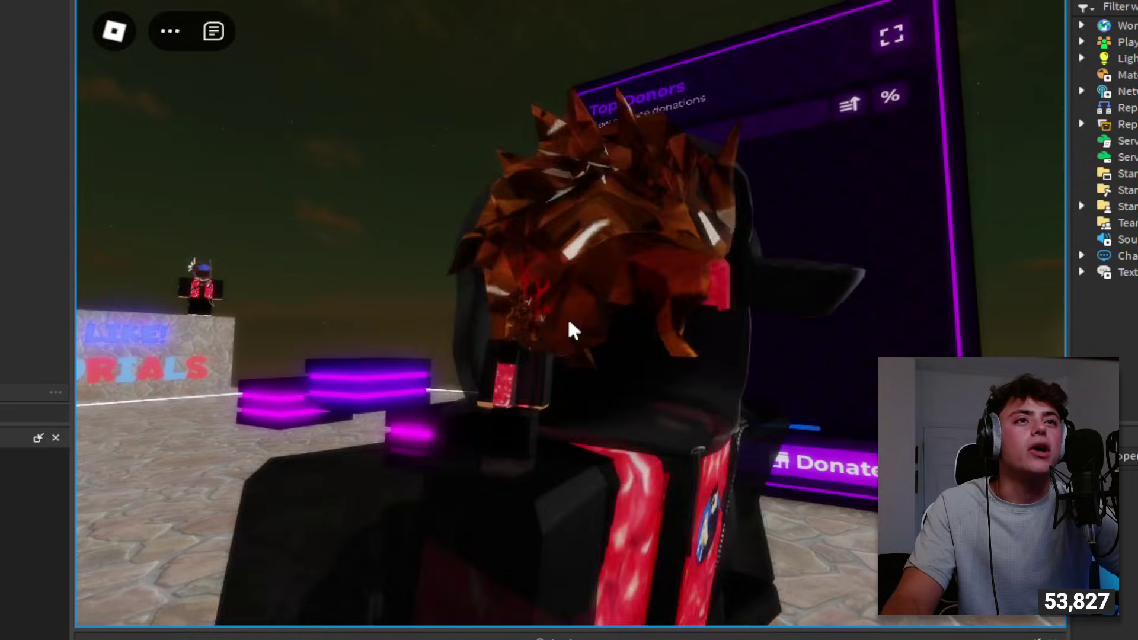
pyautogui.moveTo(567, 318); pyautogui.dragTo(567, 318, button='right')
pyautogui.press('w')
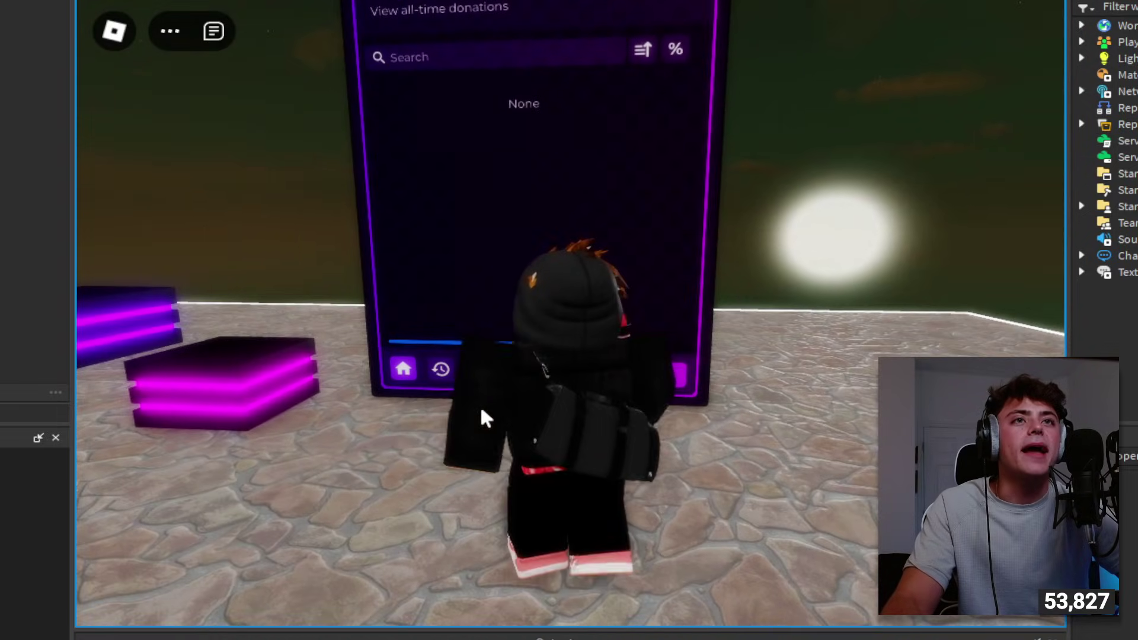
# View the board's History page in fullscreen, then return to its Top Donors page and exit fullscreen.
pyautogui.click(438, 372)
pyautogui.press('a')
pyautogui.press('s')
pyautogui.click(828, 59)
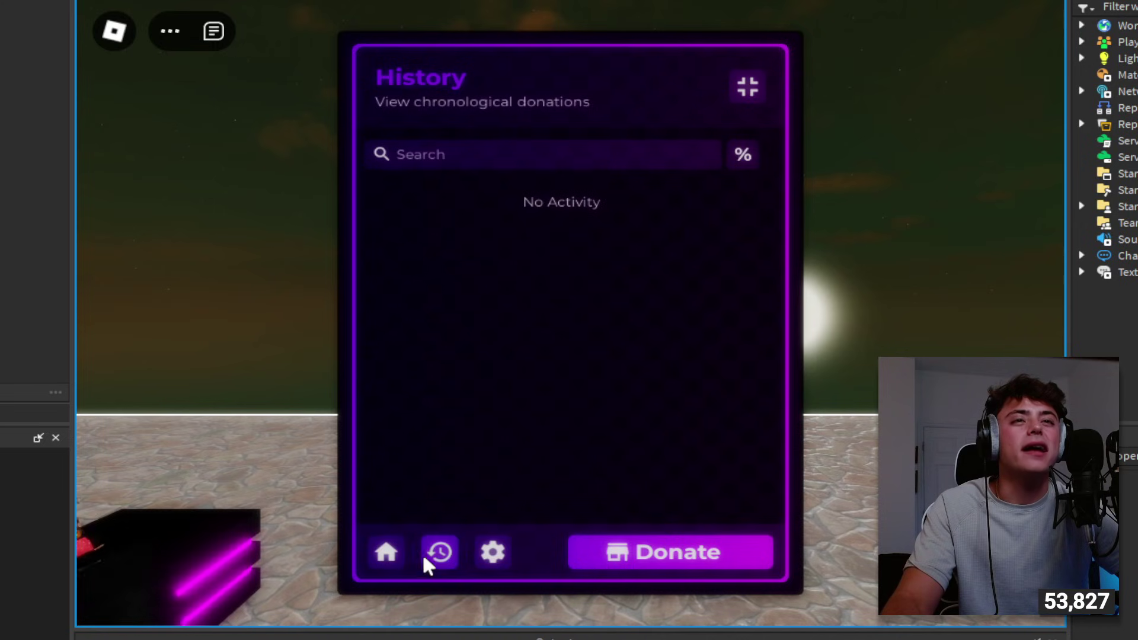
pyautogui.click(386, 552)
pyautogui.click(751, 77)
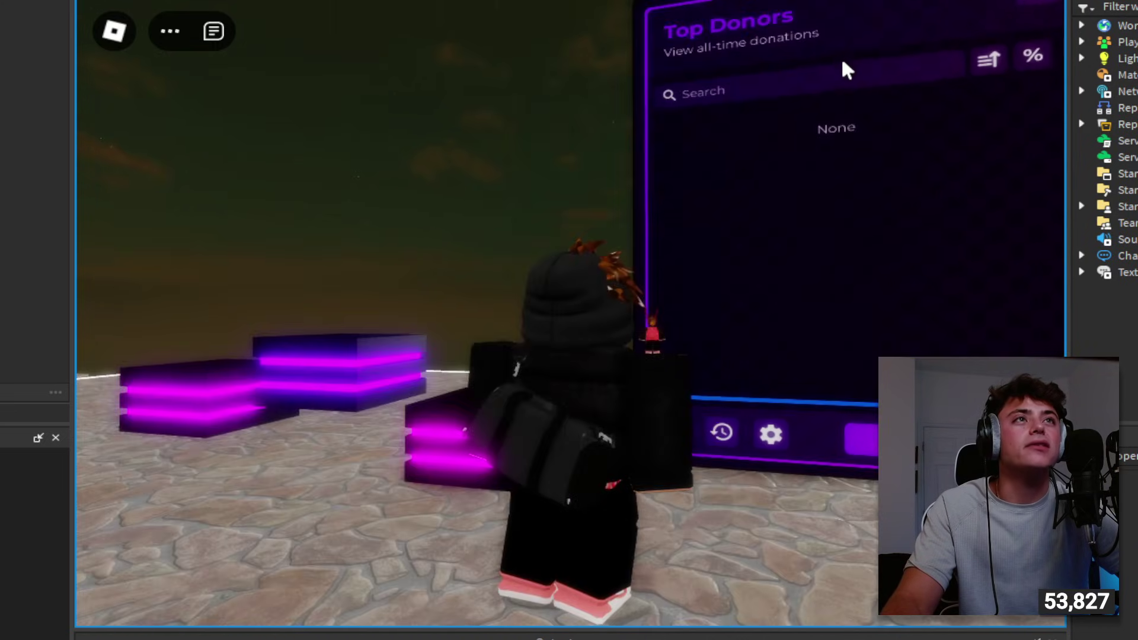
# Show the donation board in fullscreen again and open its Settings page.
pyautogui.press('d')
pyautogui.click(813, 99)
pyautogui.click(815, 102)
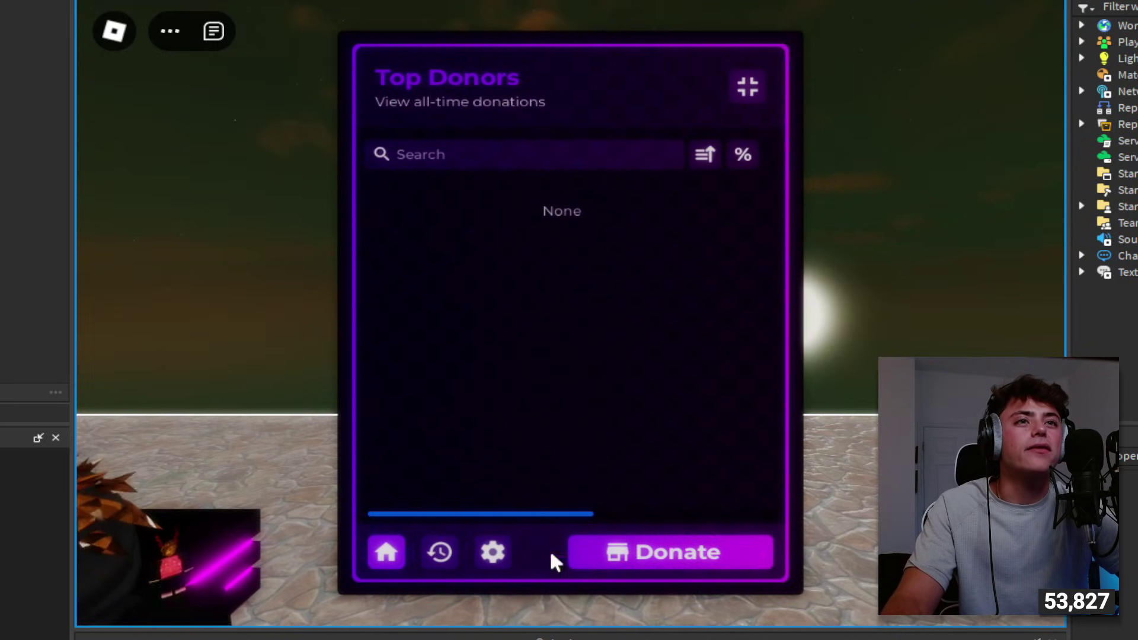
pyautogui.click(492, 551)
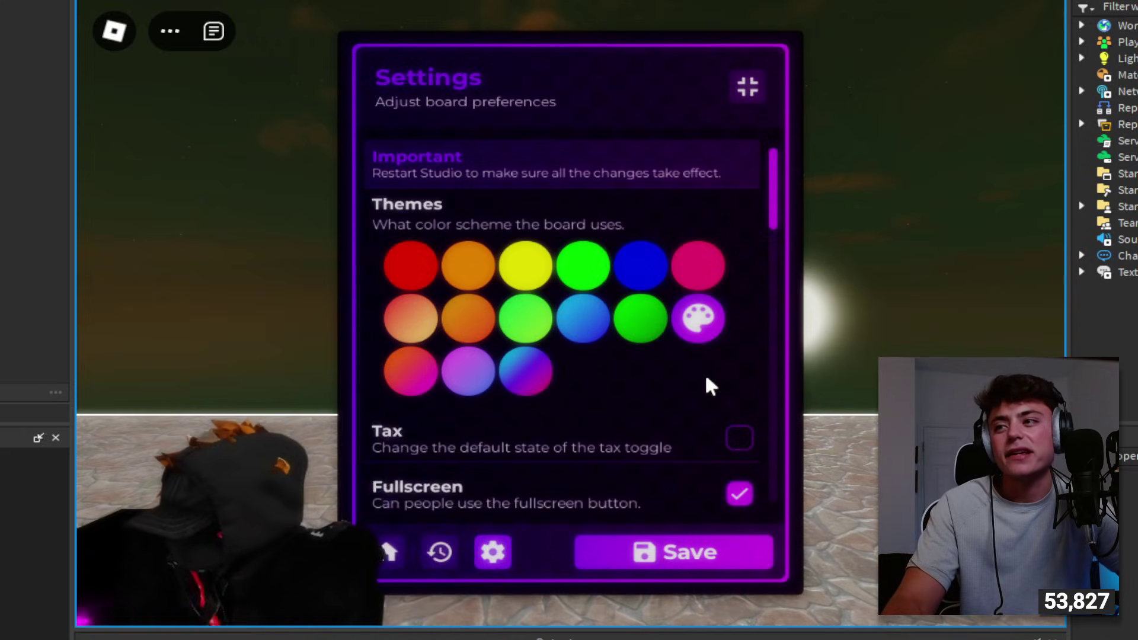
# Try the multicolour gradient, orange-pink, blue and pink themes on the board, and finally select the red theme.
pyautogui.click(529, 373)
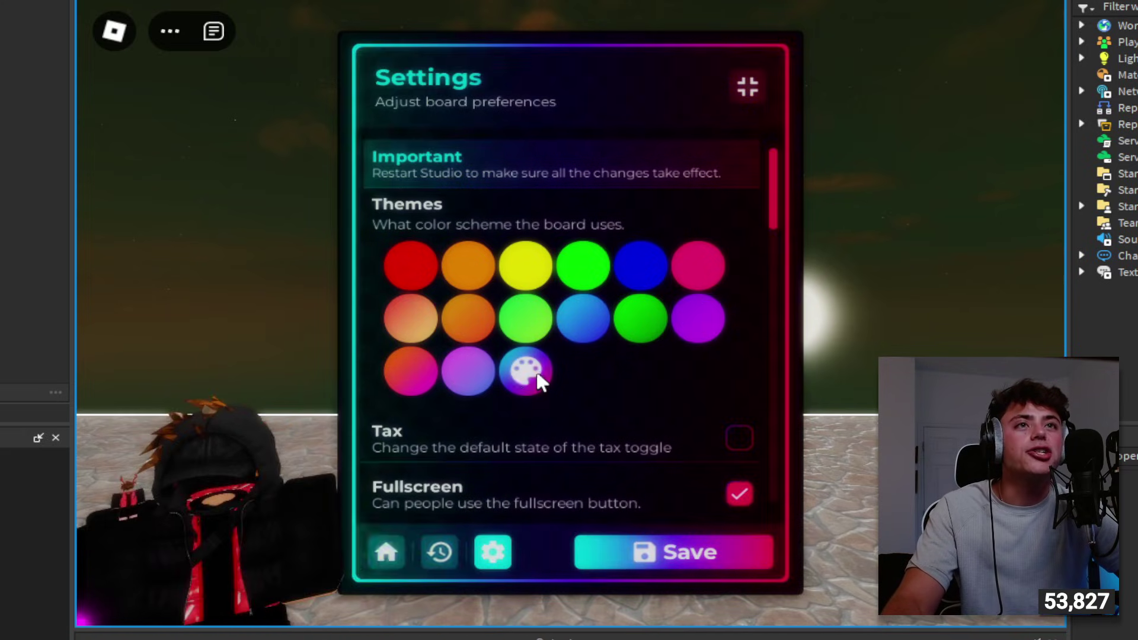
pyautogui.click(409, 374)
pyautogui.click(418, 261)
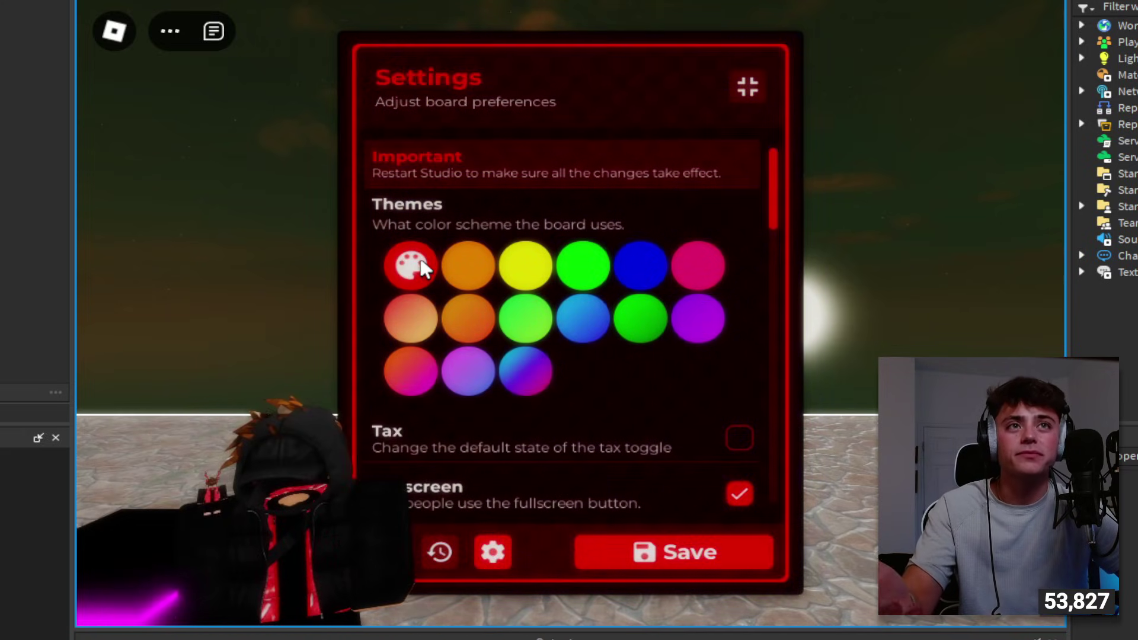
pyautogui.click(522, 377)
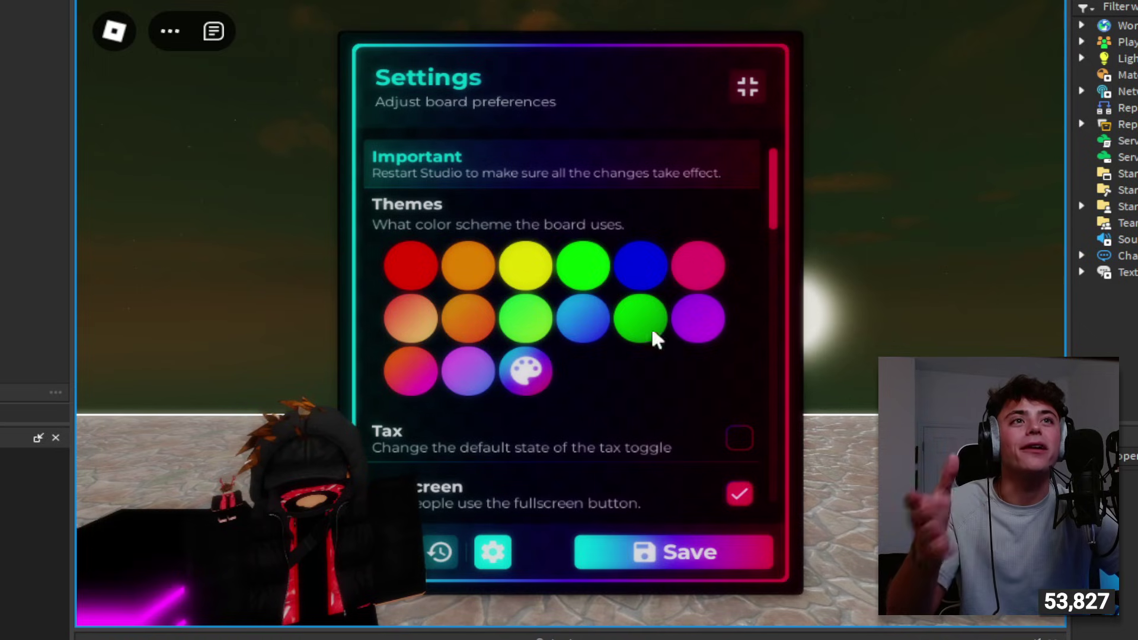
pyautogui.click(655, 264)
pyautogui.click(694, 265)
pyautogui.click(421, 265)
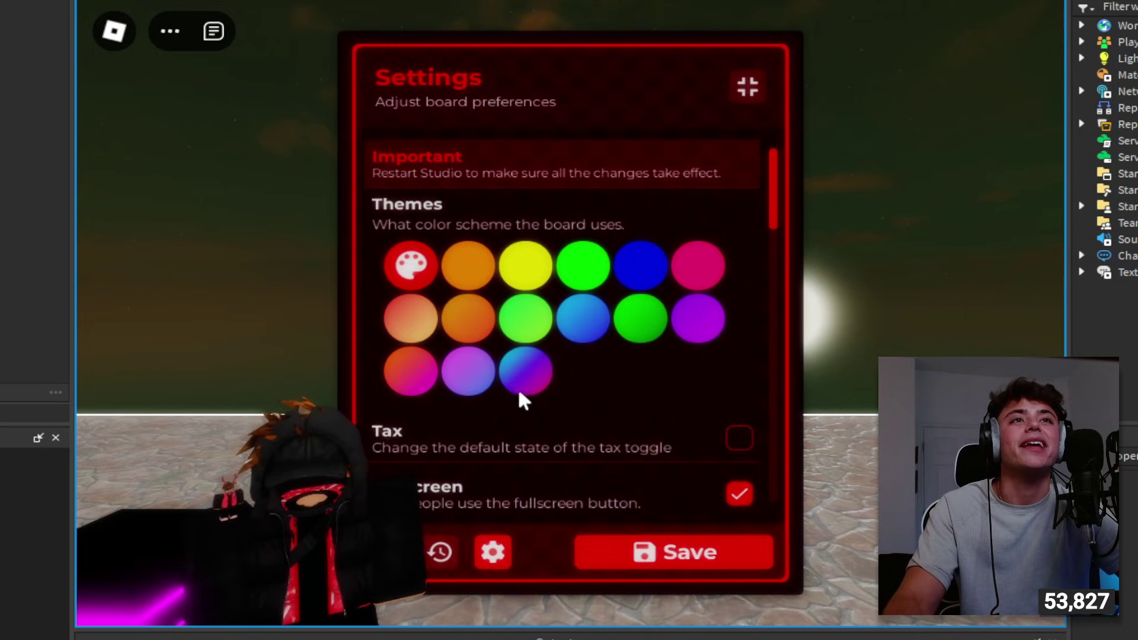
pyautogui.click(521, 389)
pyautogui.click(410, 266)
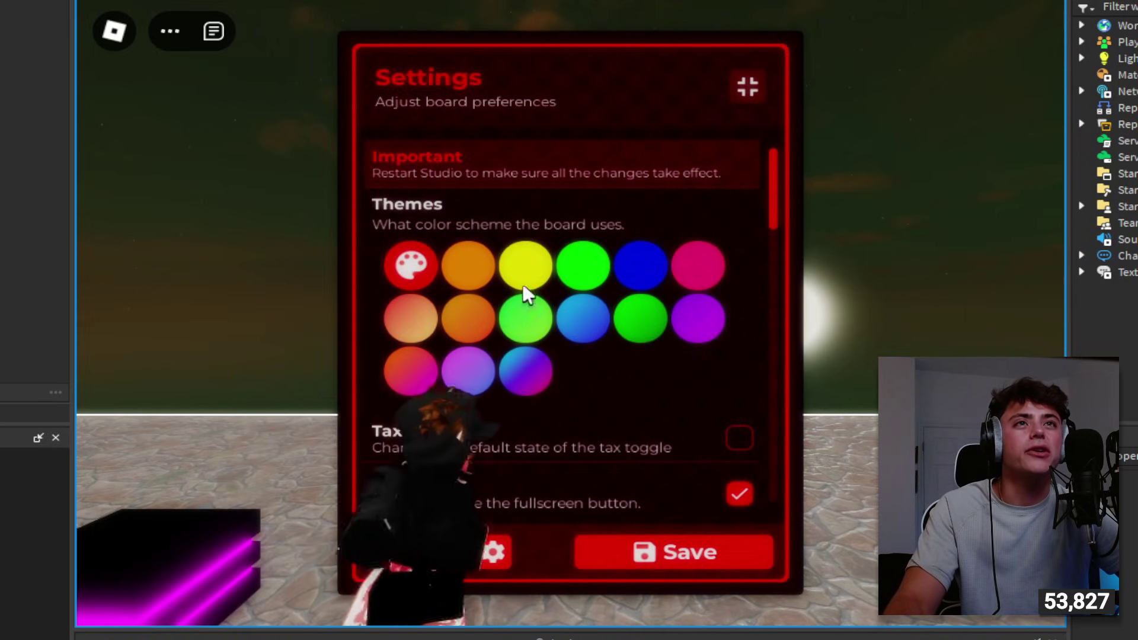
pyautogui.click(695, 277)
pyautogui.click(641, 270)
pyautogui.click(412, 275)
pyautogui.click(519, 383)
pyautogui.click(415, 281)
# Review the board preferences below Themes, from Tax and Sort Order through the rig animations to Donate Message and Light Influence.
pyautogui.scroll(-2, 592, 415)
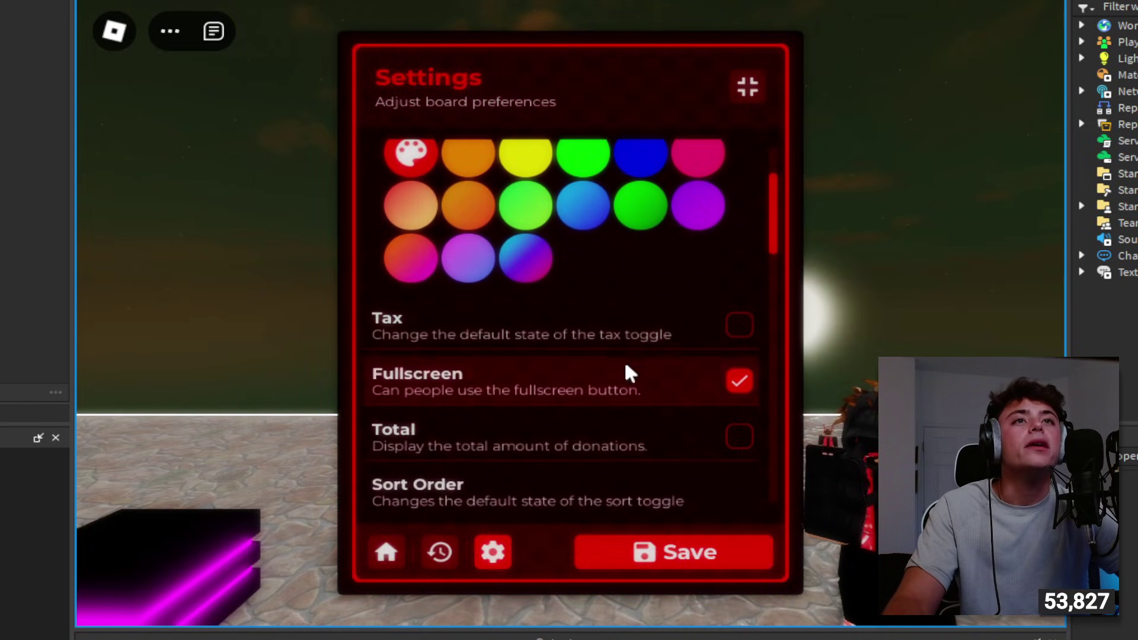
pyautogui.scroll(-2, 569, 385)
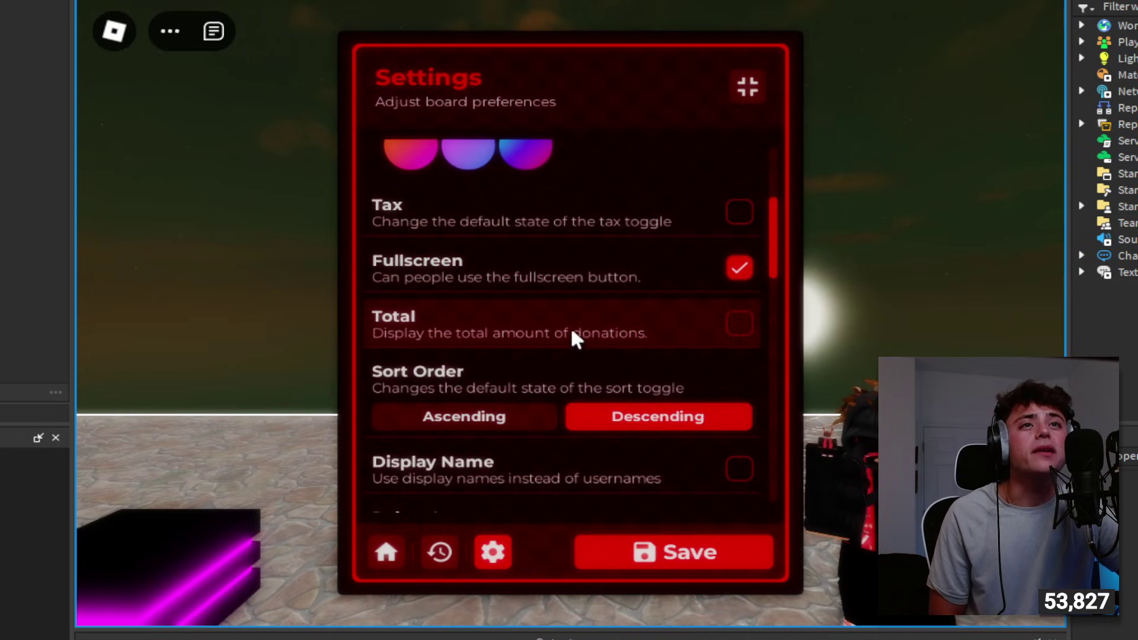
pyautogui.scroll(-4, 580, 326)
pyautogui.scroll(-2, 563, 297)
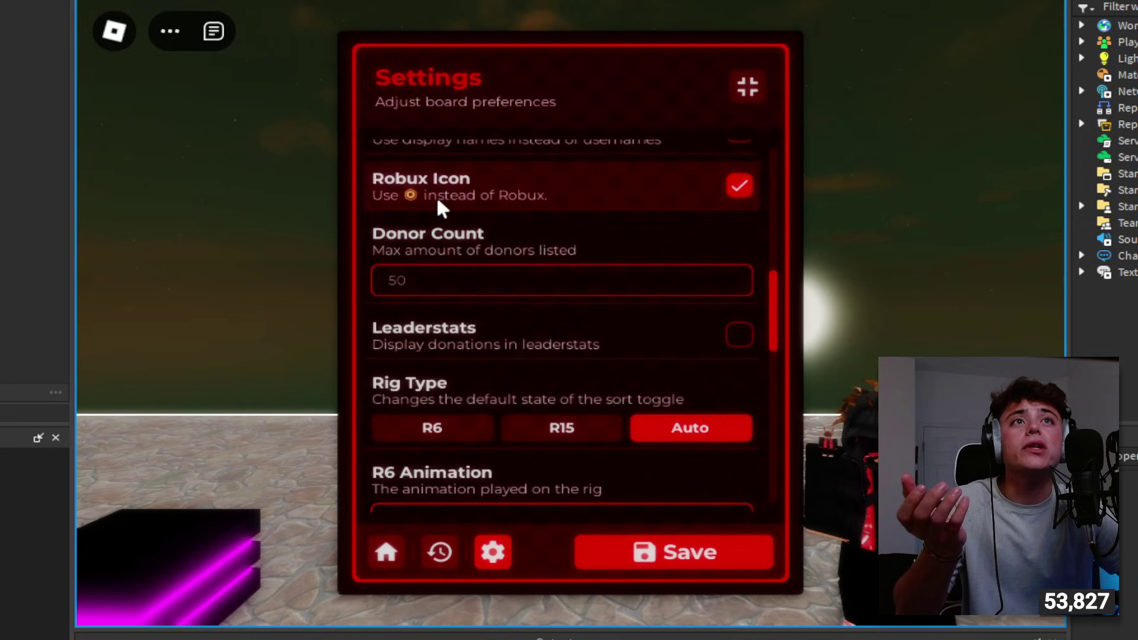
pyautogui.scroll(-2, 533, 237)
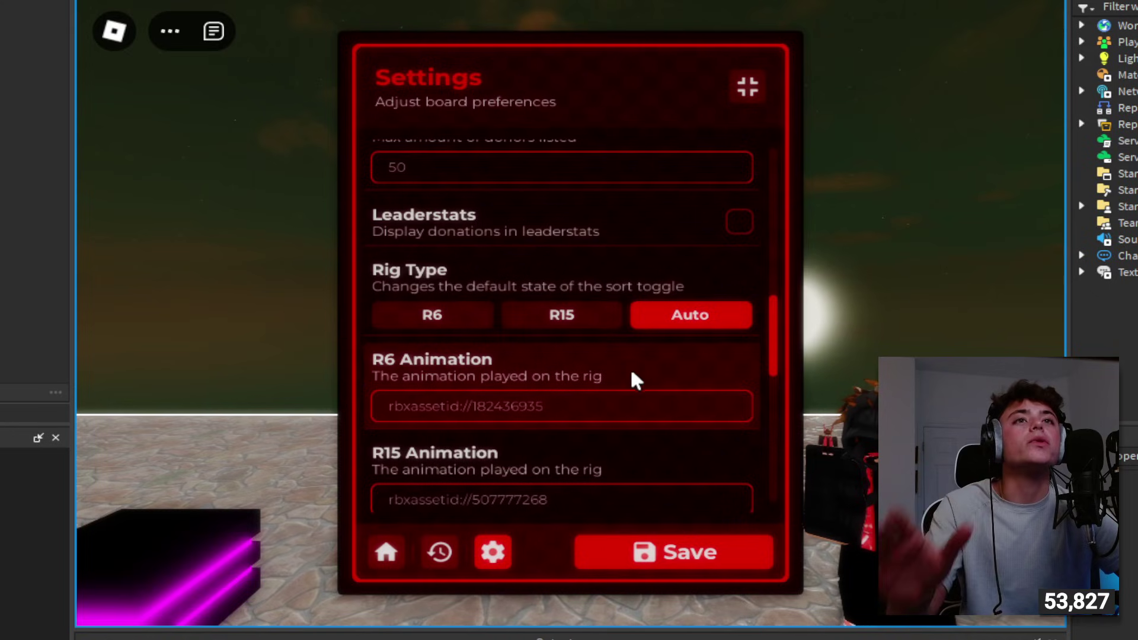
pyautogui.scroll(-3, 563, 267)
pyautogui.scroll(3, 539, 307)
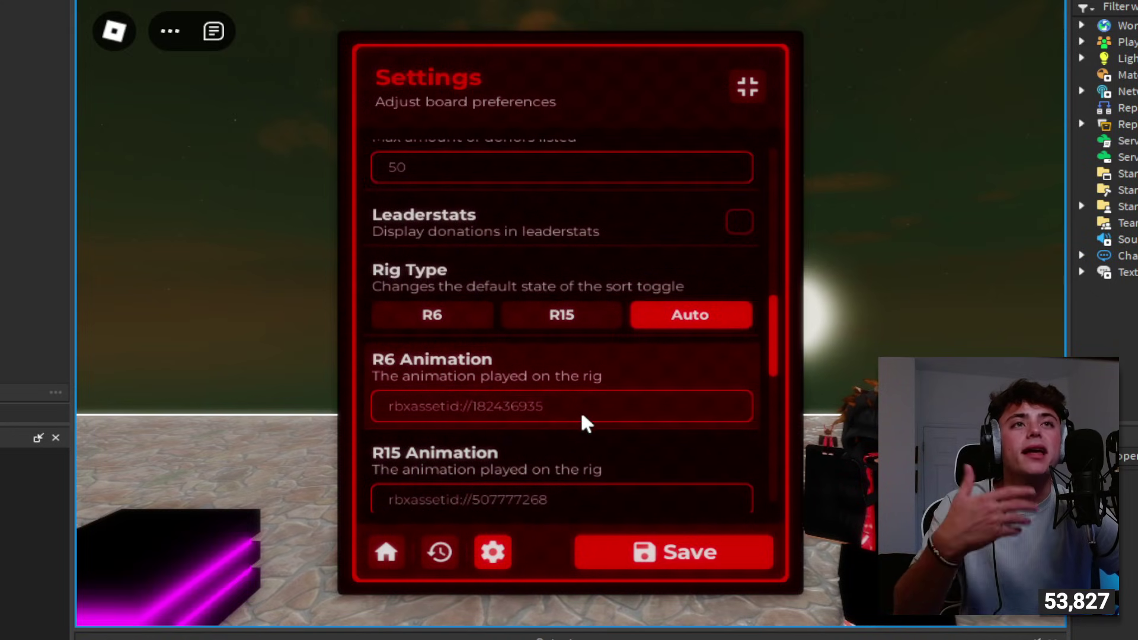
pyautogui.scroll(-1, 597, 366)
pyautogui.scroll(-5, 598, 365)
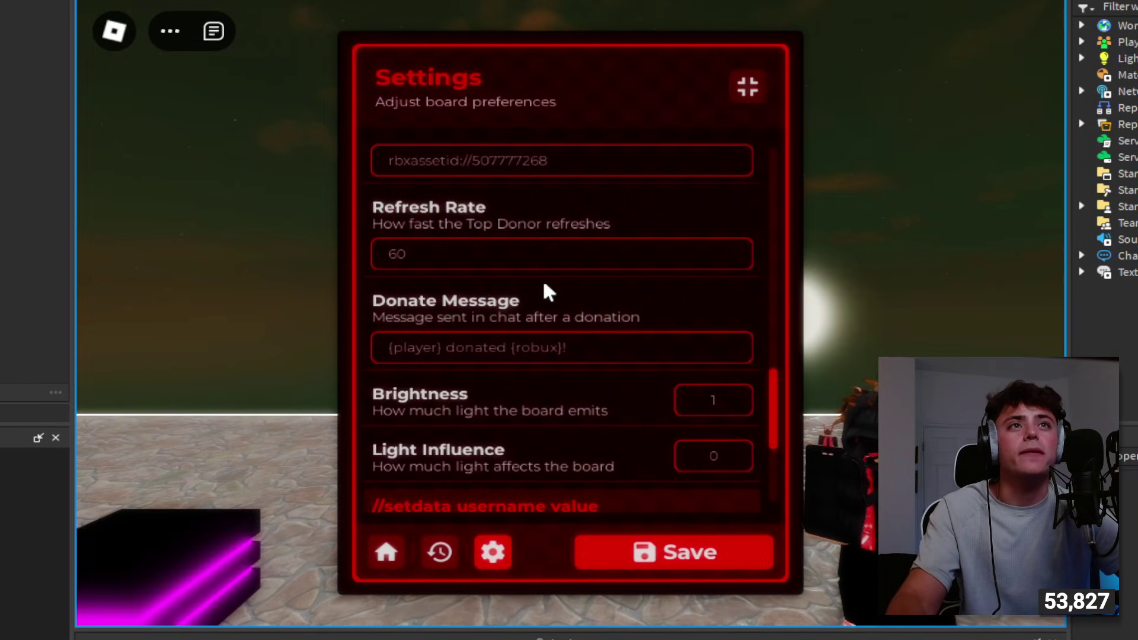
# Review the remaining preferences down to the data chat commands such as //setdata and //transferdata, and save the board settings.
pyautogui.scroll(-2, 593, 242)
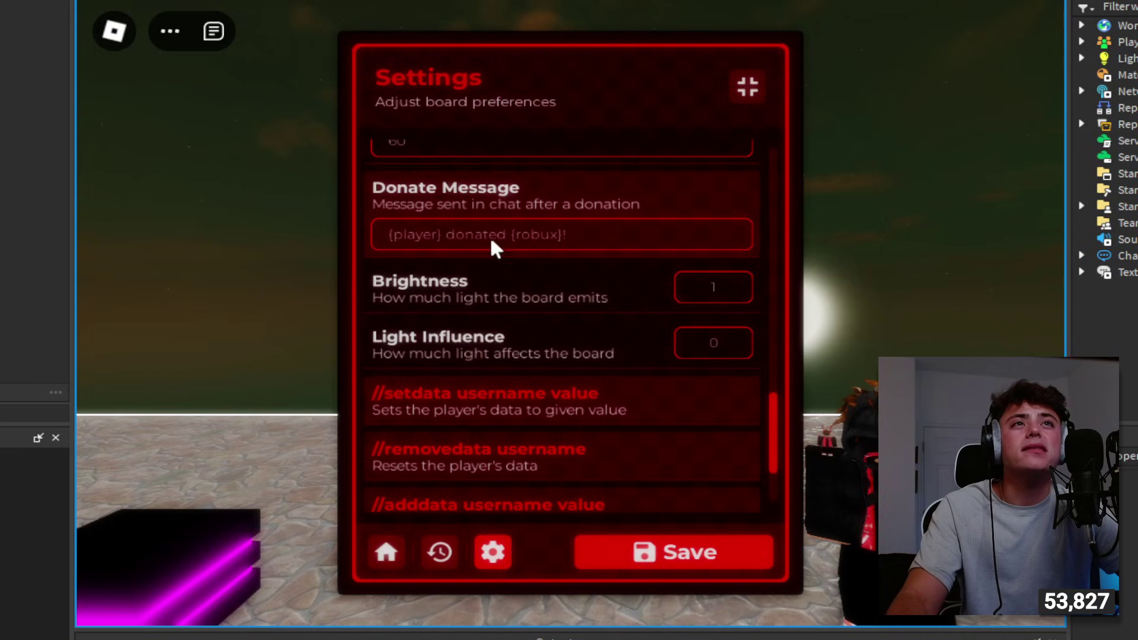
pyautogui.scroll(-2, 510, 308)
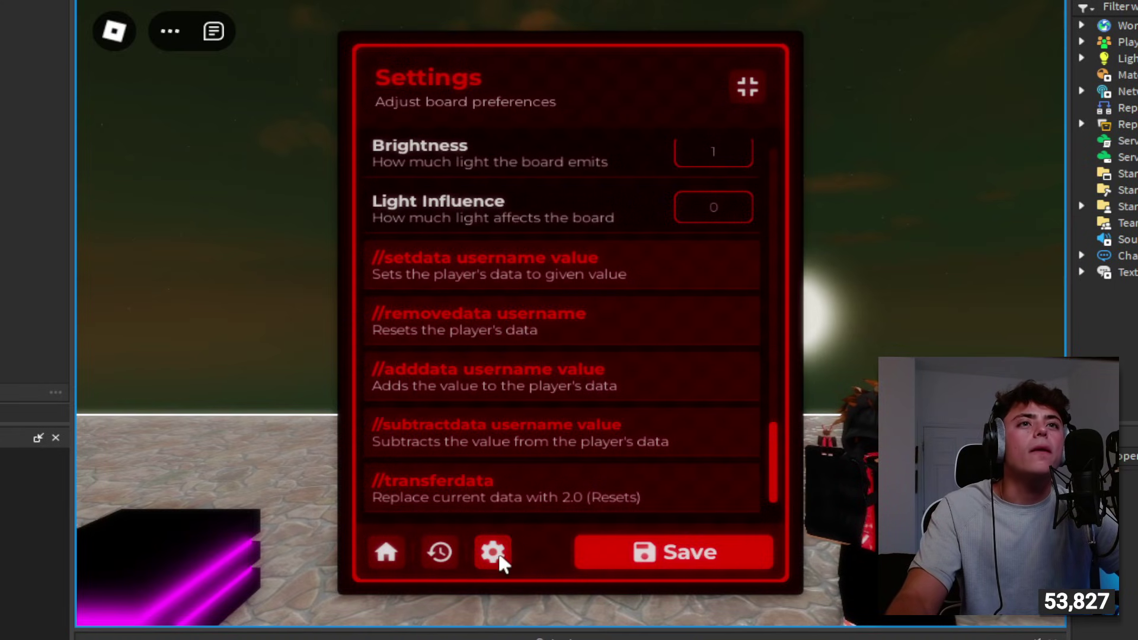
pyautogui.scroll(15, 579, 407)
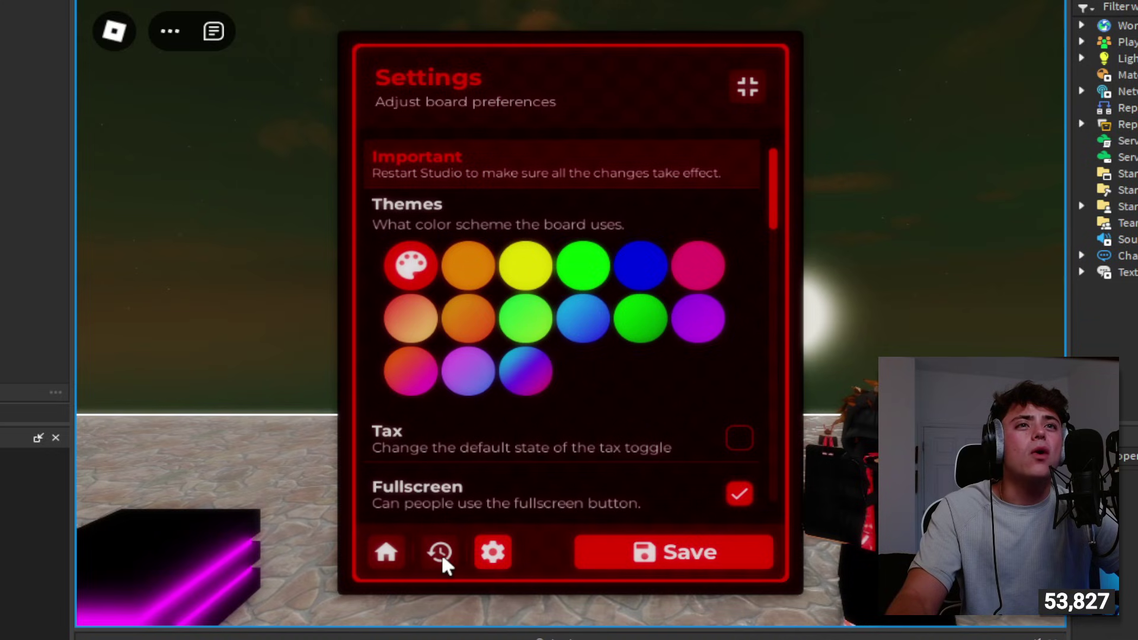
pyautogui.click(683, 557)
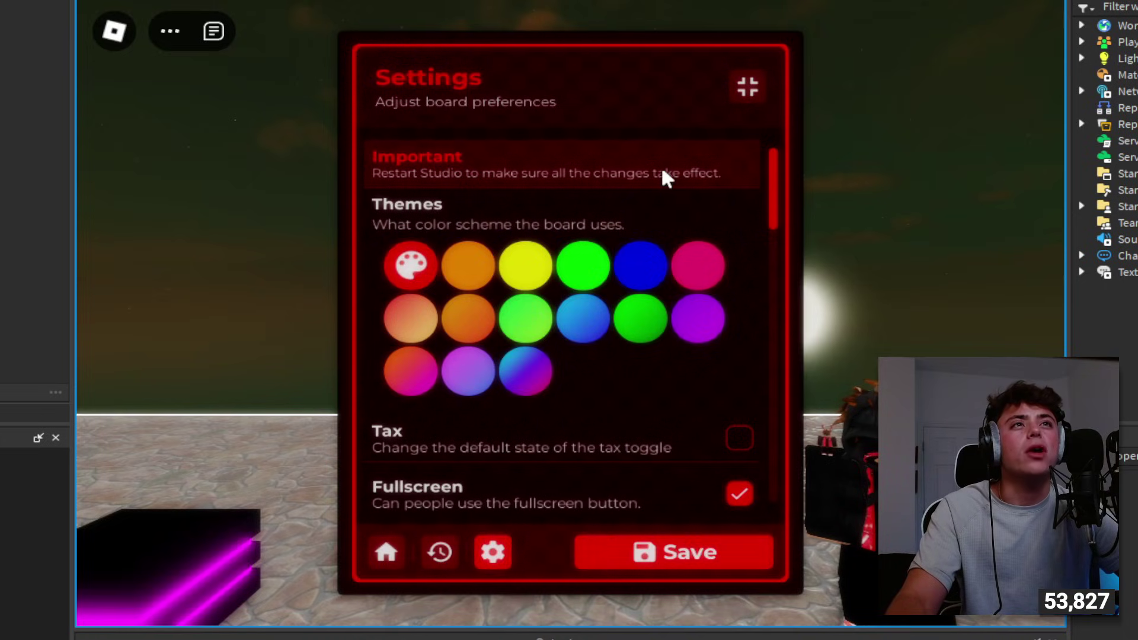
# Switch between the board's pages, reopen Settings and look over the full list of preferences once more.
pyautogui.click(431, 558)
pyautogui.click(429, 557)
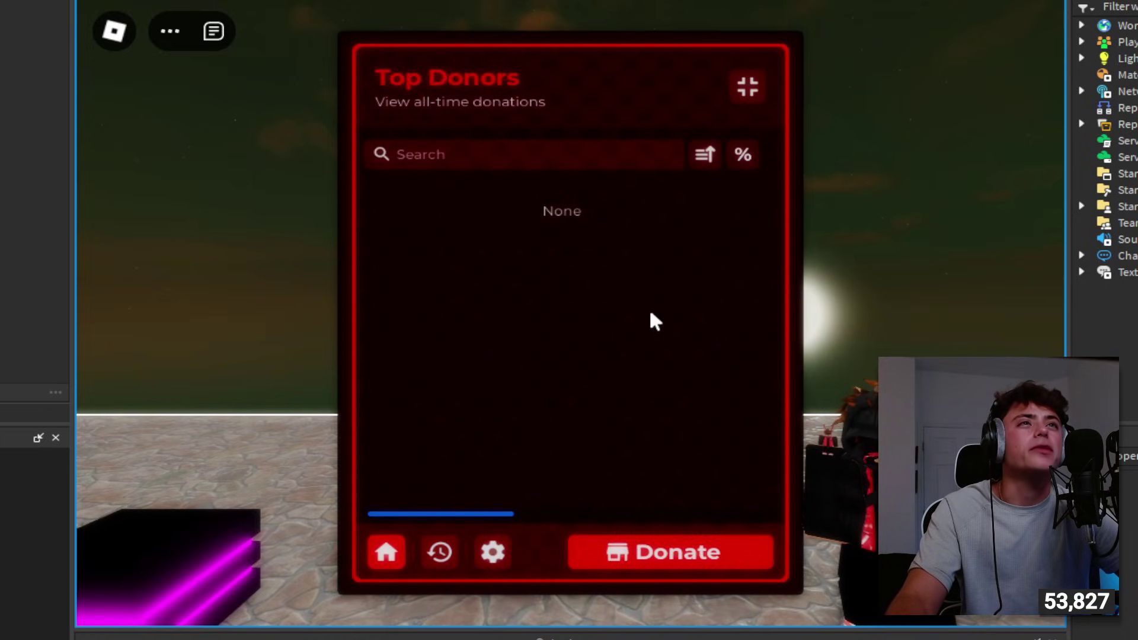
pyautogui.click(492, 552)
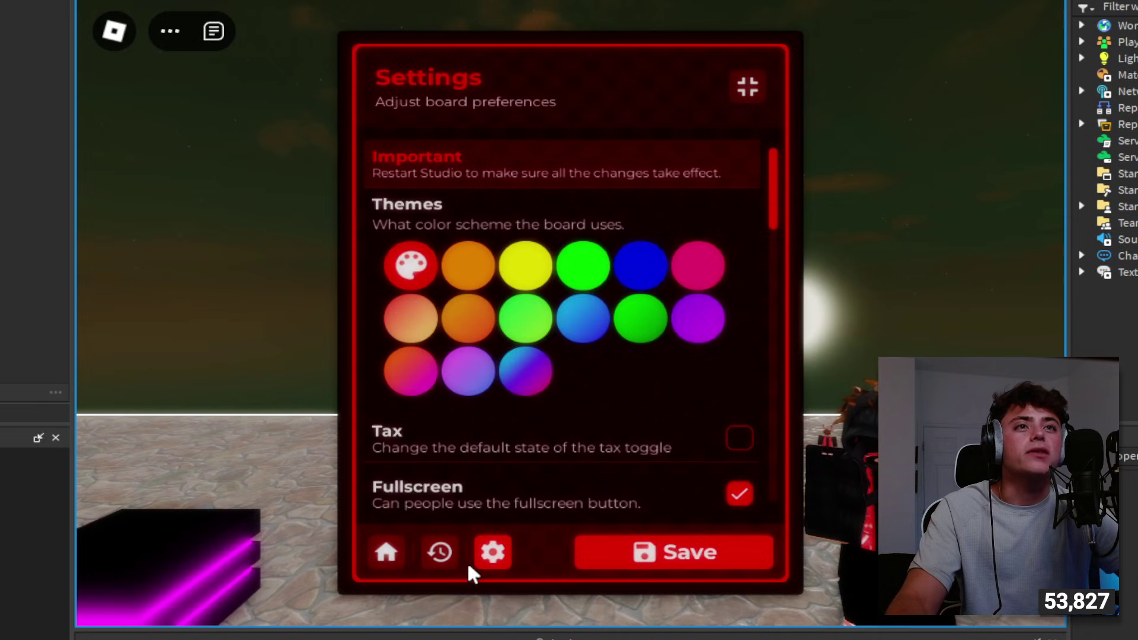
pyautogui.scroll(-10, 549, 388)
pyautogui.scroll(8, 549, 388)
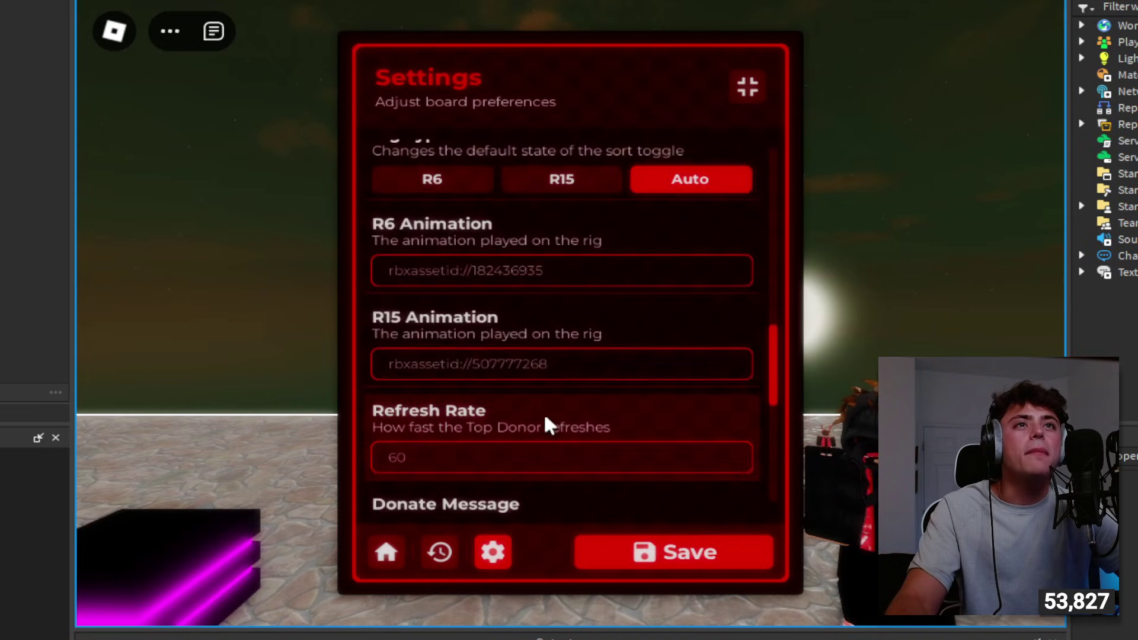
pyautogui.scroll(5, 541, 318)
pyautogui.scroll(-3, 548, 325)
pyautogui.scroll(5, 548, 325)
# Check the History page, go back to Top Donors and leave the board's fullscreen view.
pyautogui.click(451, 543)
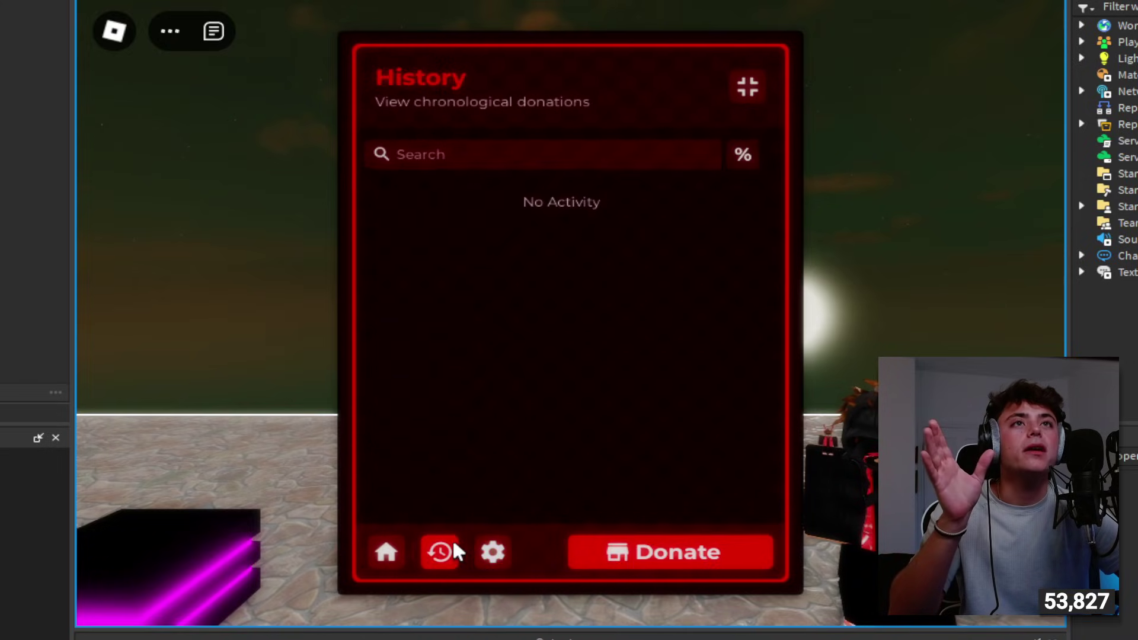
pyautogui.click(388, 557)
pyautogui.click(746, 88)
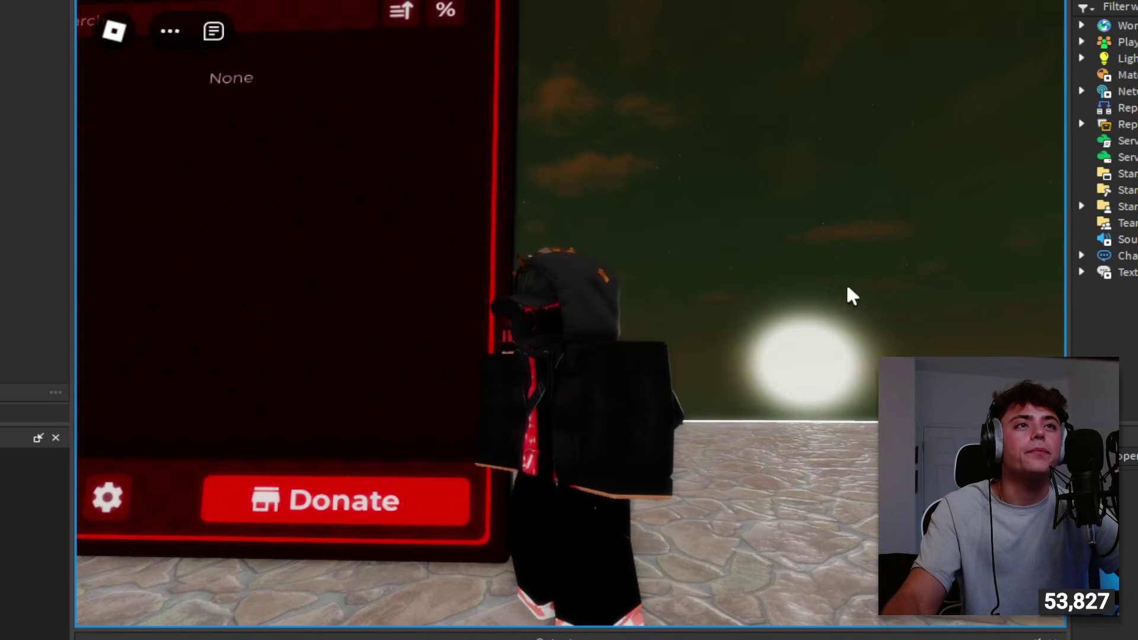
# From the fullscreen board's donate page, enable the Medium Donation (100) and Big Donation (500) developer products alongside Donation One.
pyautogui.click(490, 135)
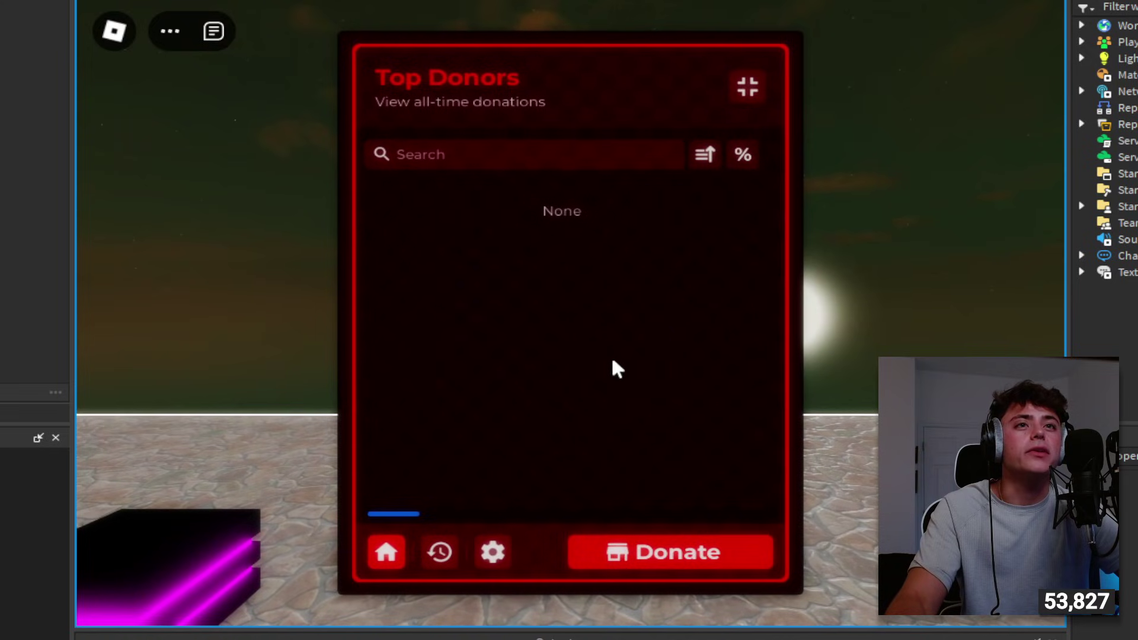
pyautogui.click(644, 557)
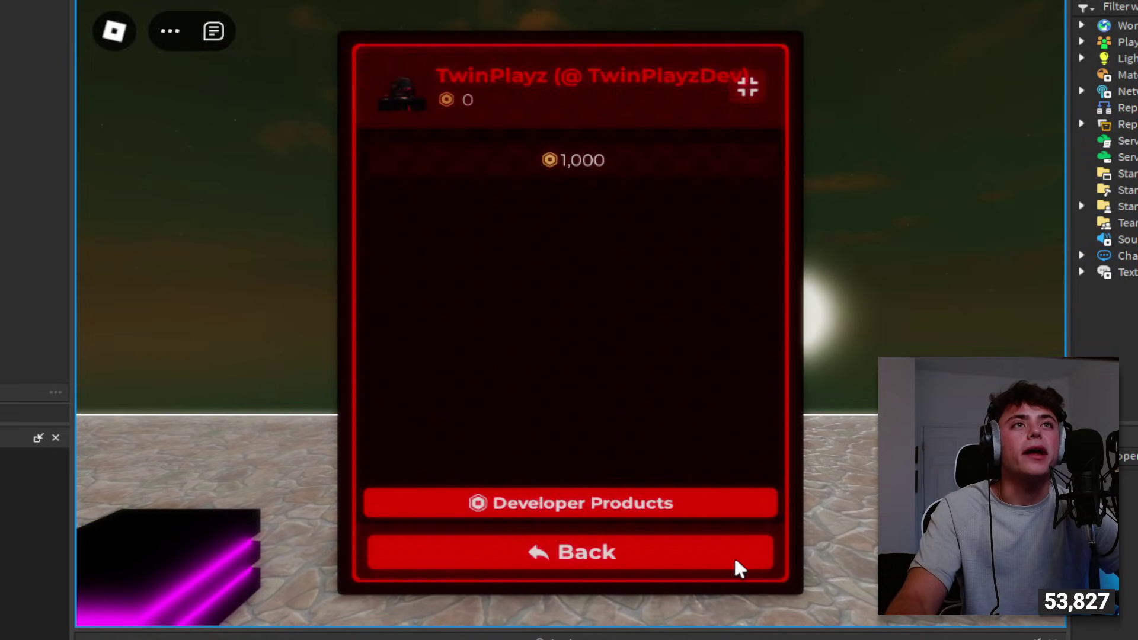
pyautogui.click(561, 506)
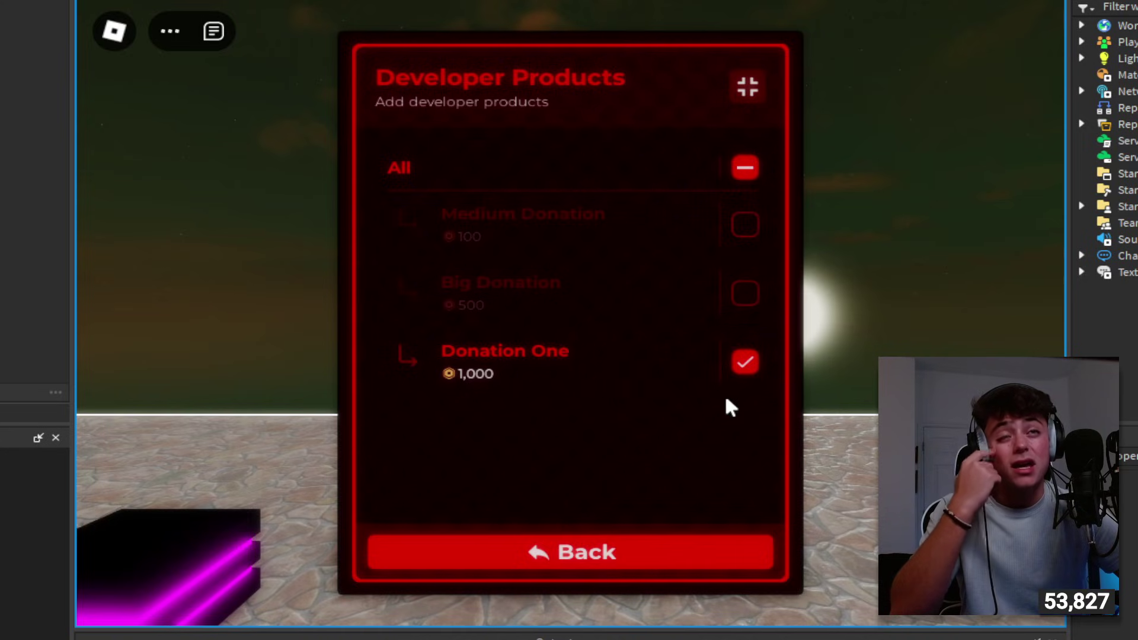
pyautogui.click(746, 223)
pyautogui.click(744, 291)
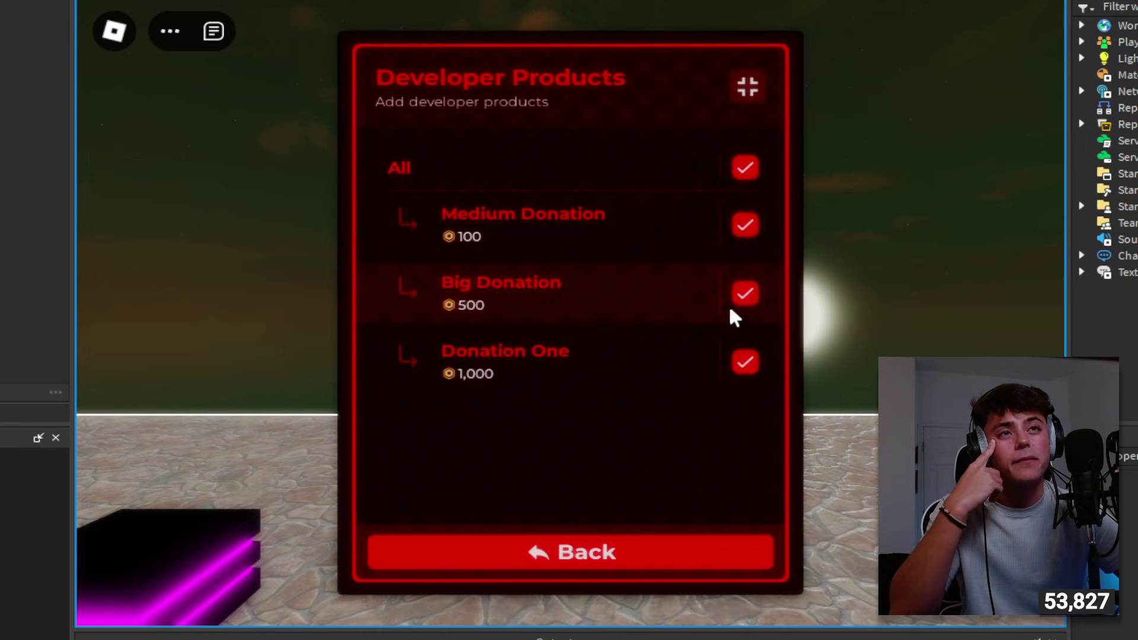
pyautogui.click(745, 292)
pyautogui.click(741, 290)
pyautogui.click(743, 225)
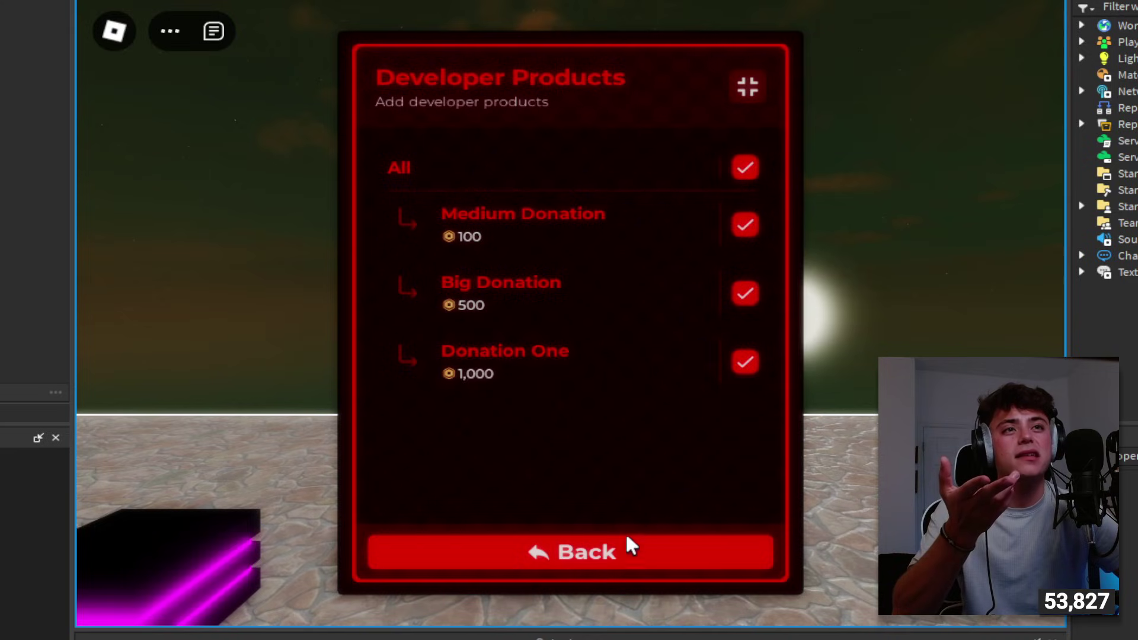
pyautogui.click(629, 549)
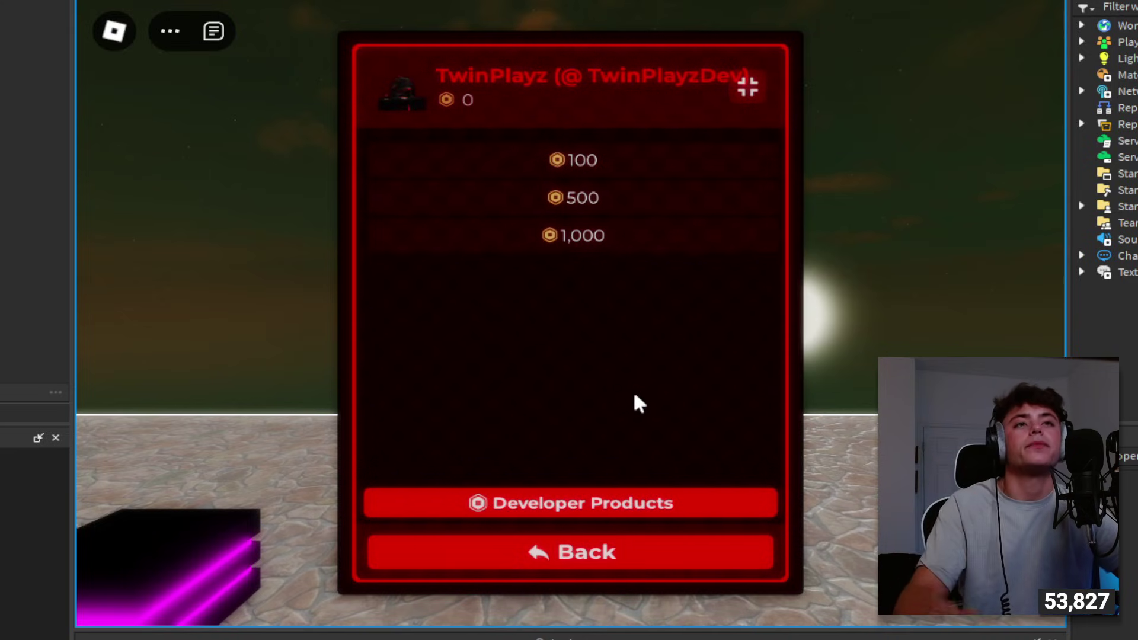
# Reopen the donate page to check the offered amounts and the Developer Products list, then return to Top Donors.
pyautogui.click(607, 557)
pyautogui.click(681, 554)
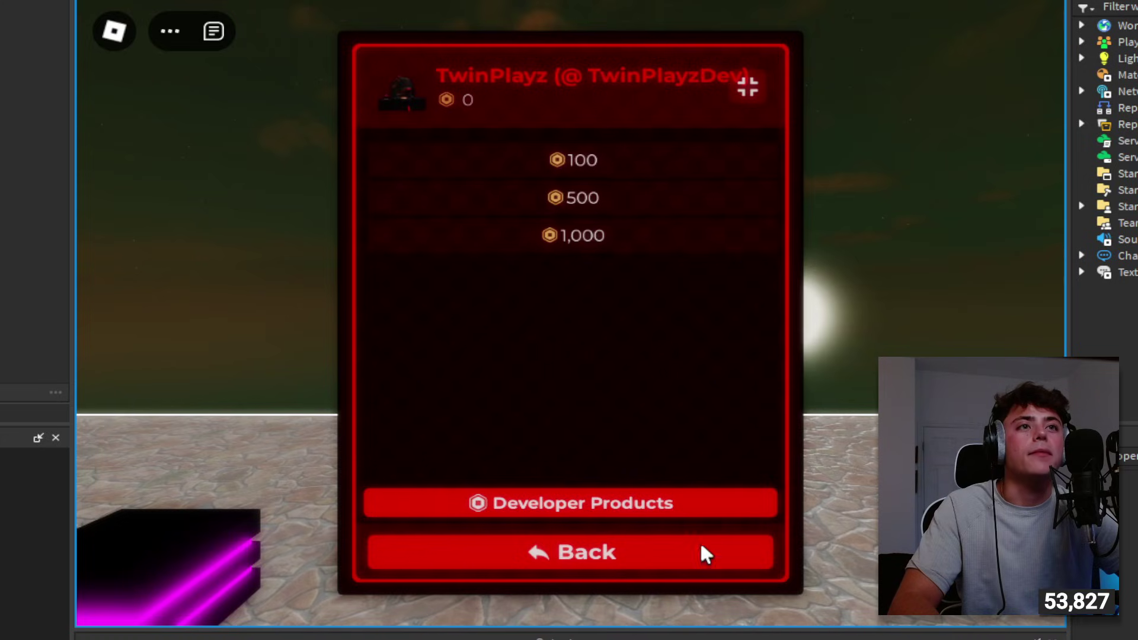
pyautogui.click(717, 502)
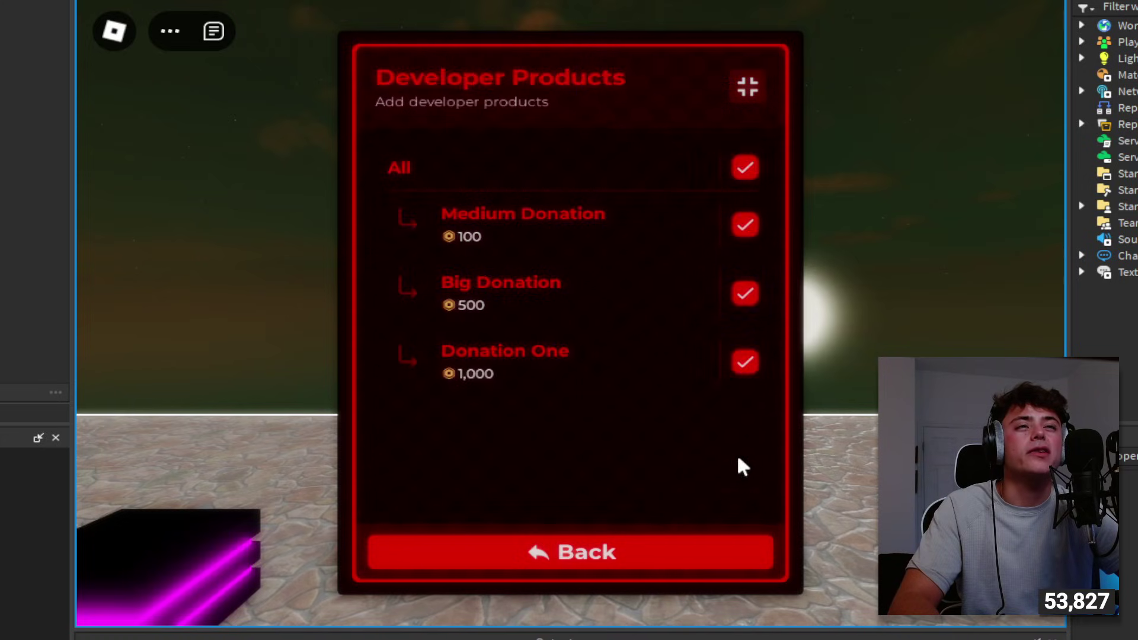
pyautogui.click(617, 554)
pyautogui.click(587, 557)
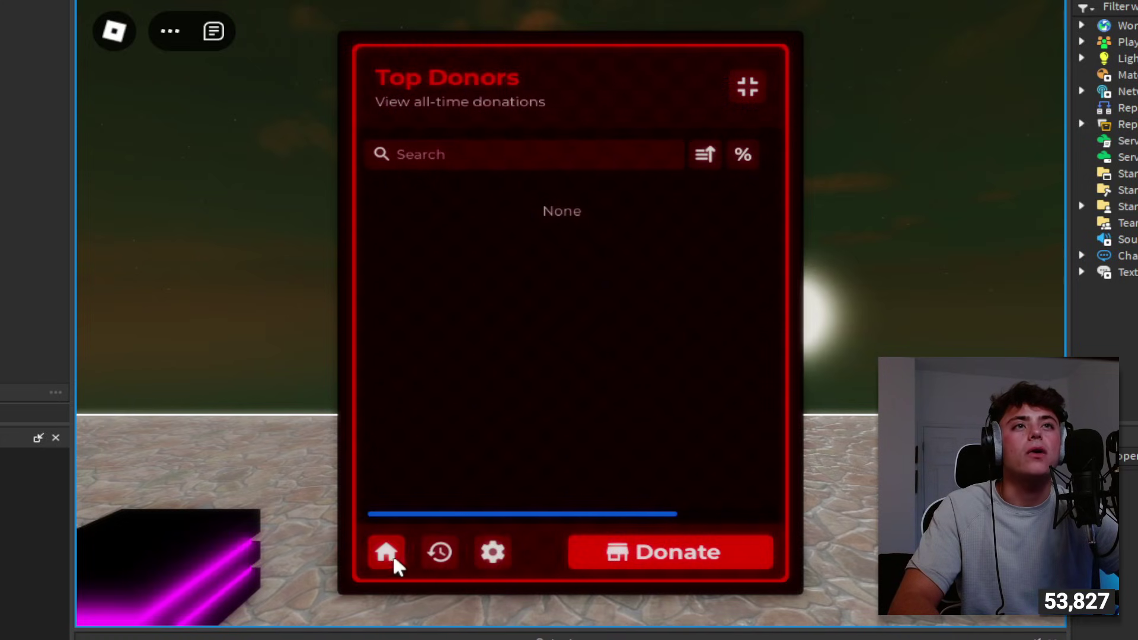
# Make a test purchase of the 100 Robux Medium Donation, dismiss the purchase dialog and return to Top Donors.
pyautogui.click(629, 562)
pyautogui.click(567, 155)
pyautogui.click(685, 396)
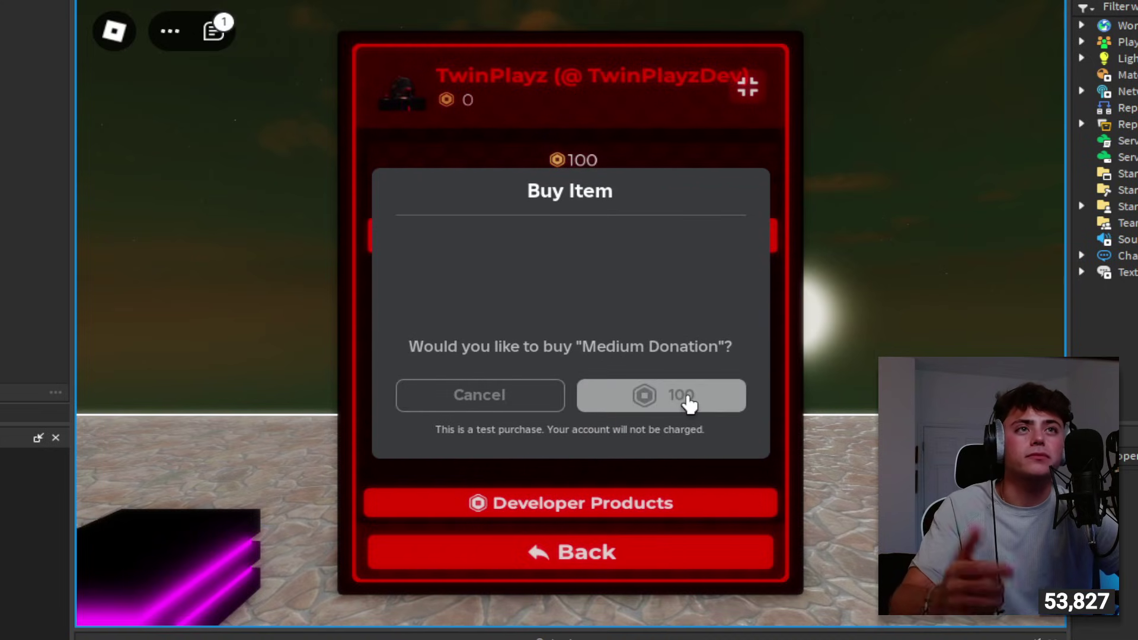
pyautogui.click(630, 383)
pyautogui.click(613, 560)
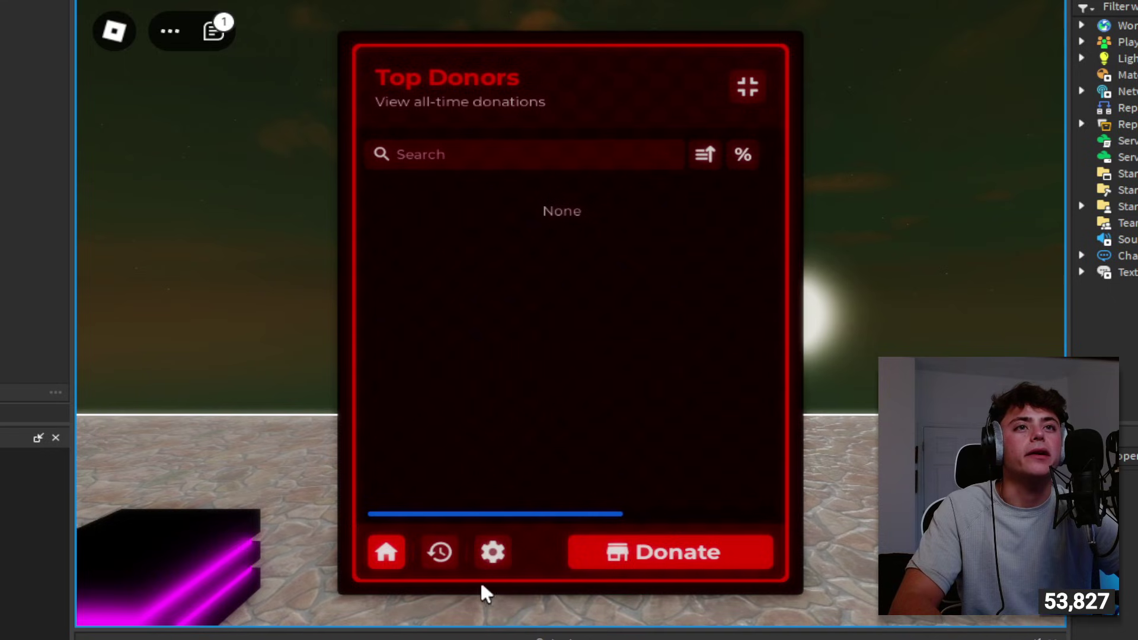
# Look up the test donation on the board's History page, then return to Top Donors and exit fullscreen.
pyautogui.click(439, 557)
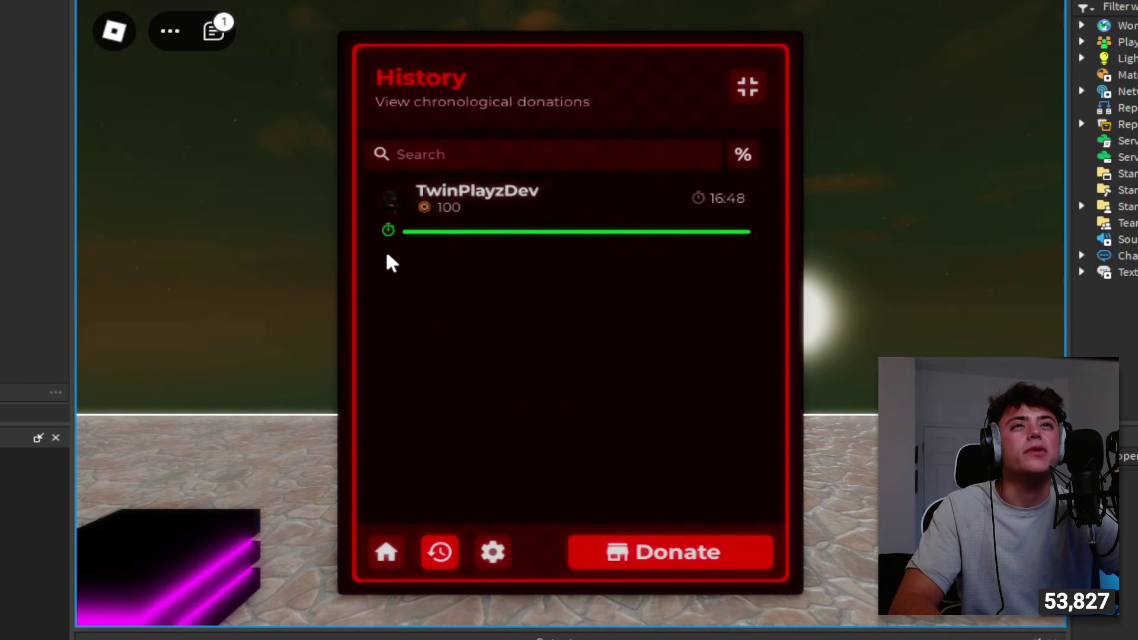
pyautogui.click(491, 552)
pyautogui.click(388, 554)
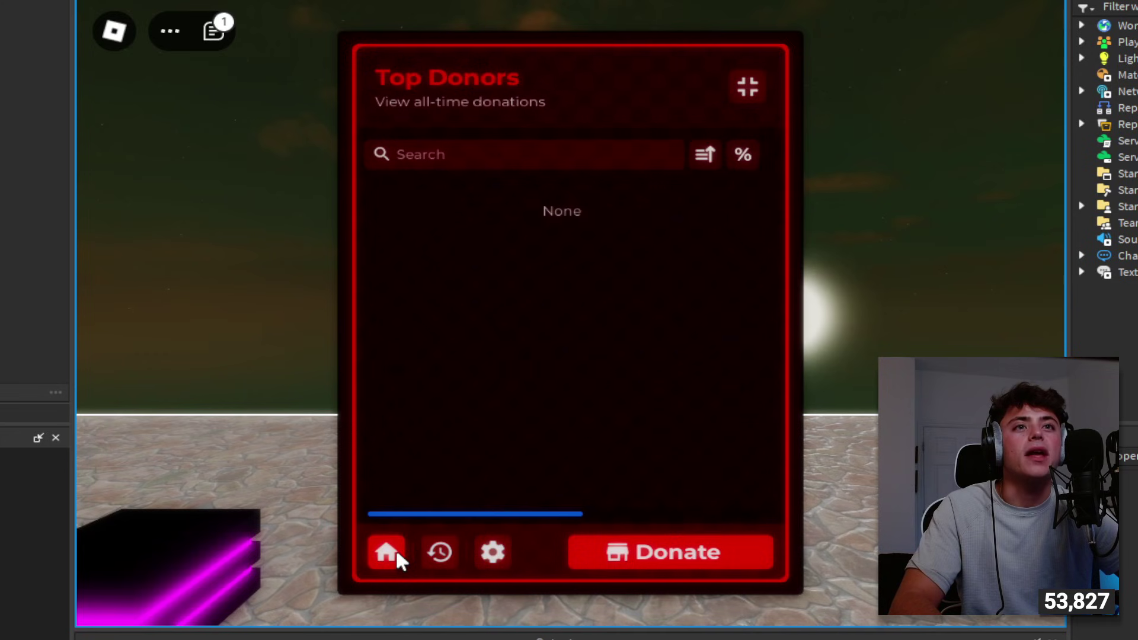
pyautogui.click(753, 84)
# Walk the avatar around the board, check Top Donors in fullscreen again, and back away to face the board.
pyautogui.press('w')
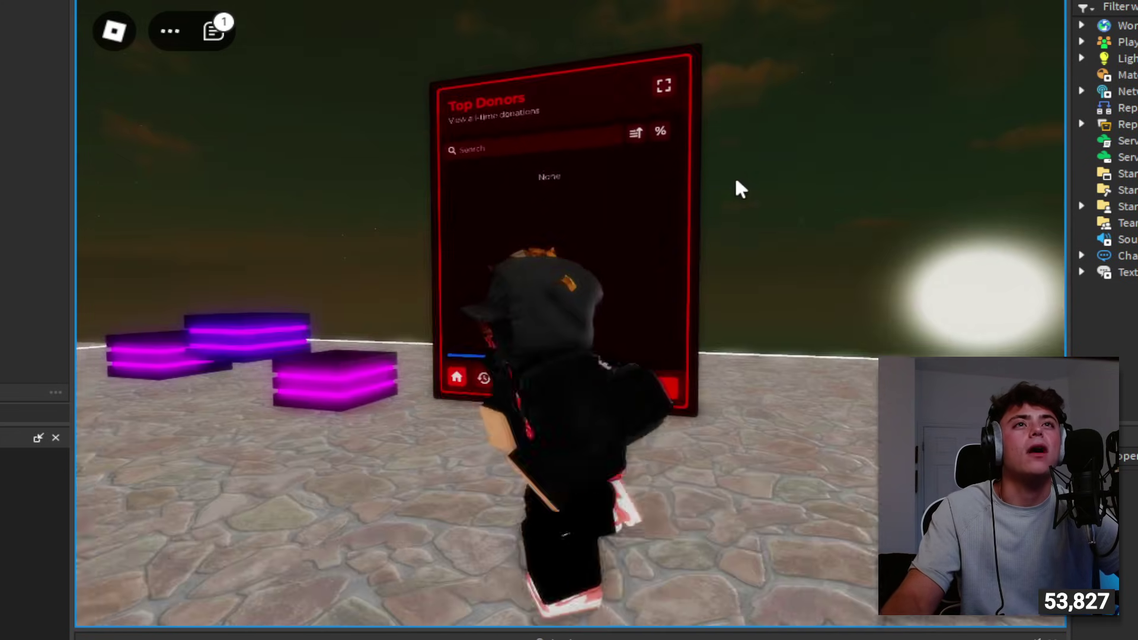
pyautogui.press('w')
pyautogui.press('d')
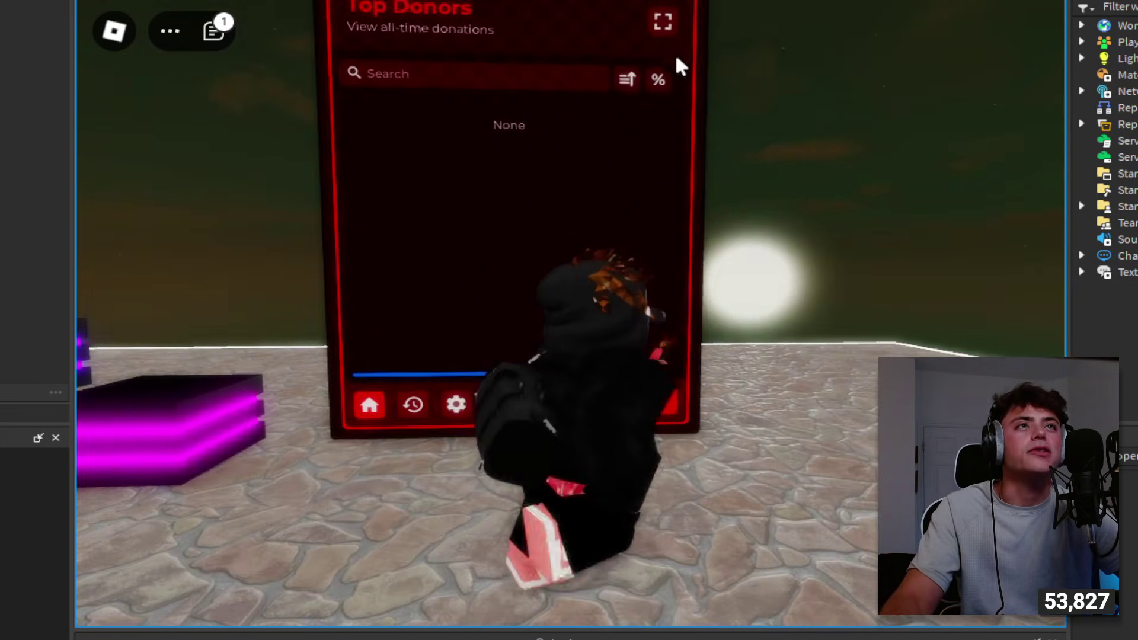
pyautogui.press('s')
pyautogui.click(650, 62)
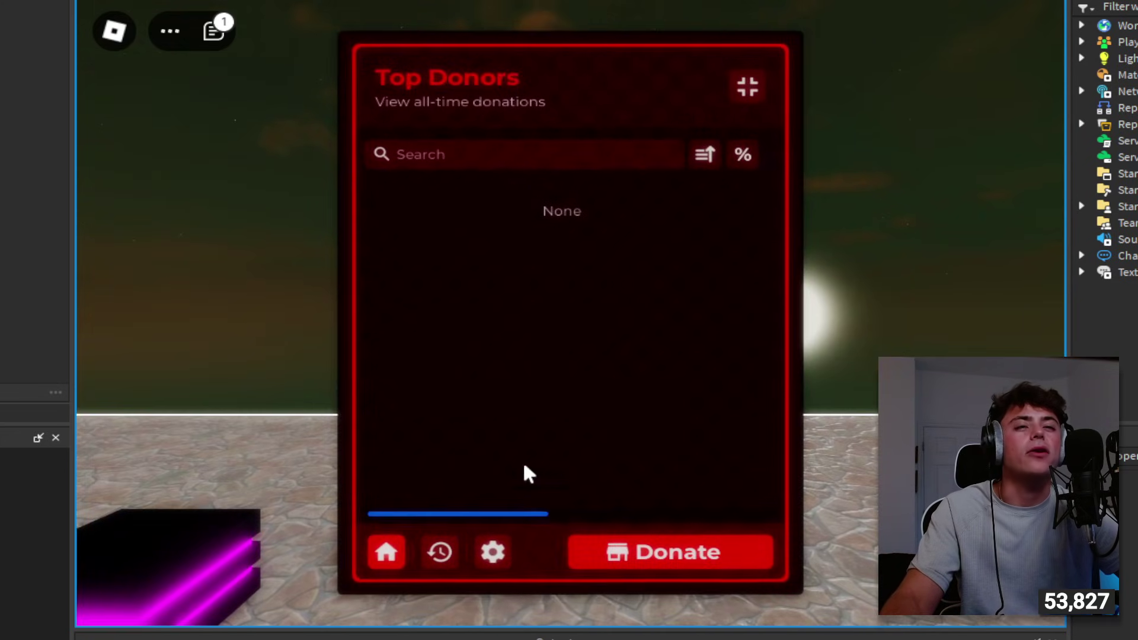
pyautogui.click(735, 102)
pyautogui.press('s')
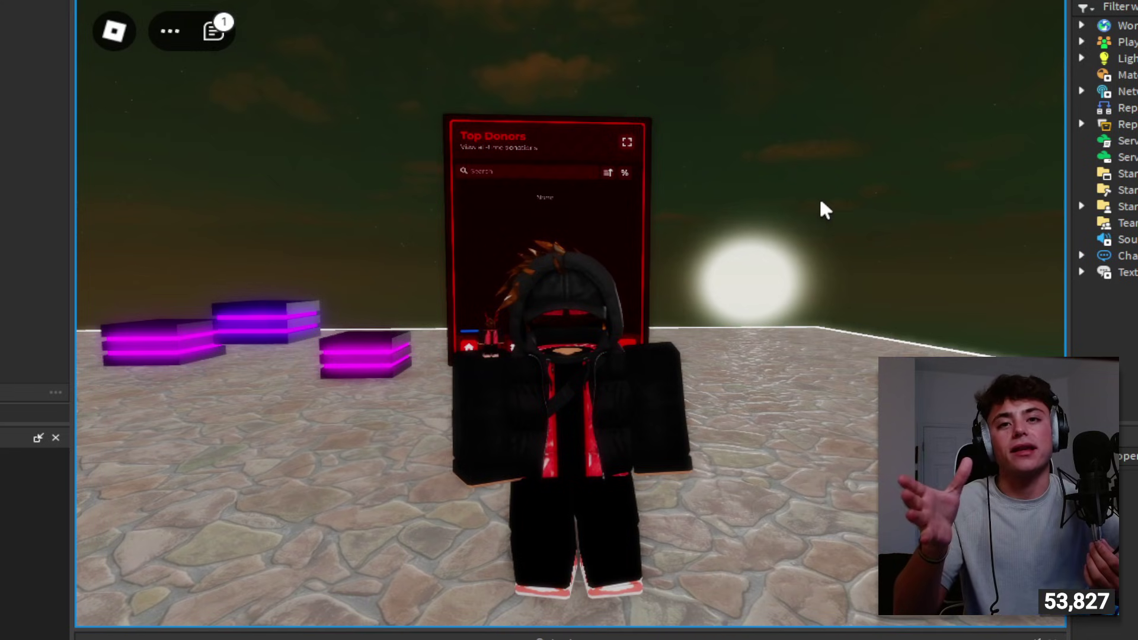
pyautogui.moveTo(818, 201); pyautogui.dragTo(819, 215, button='right')
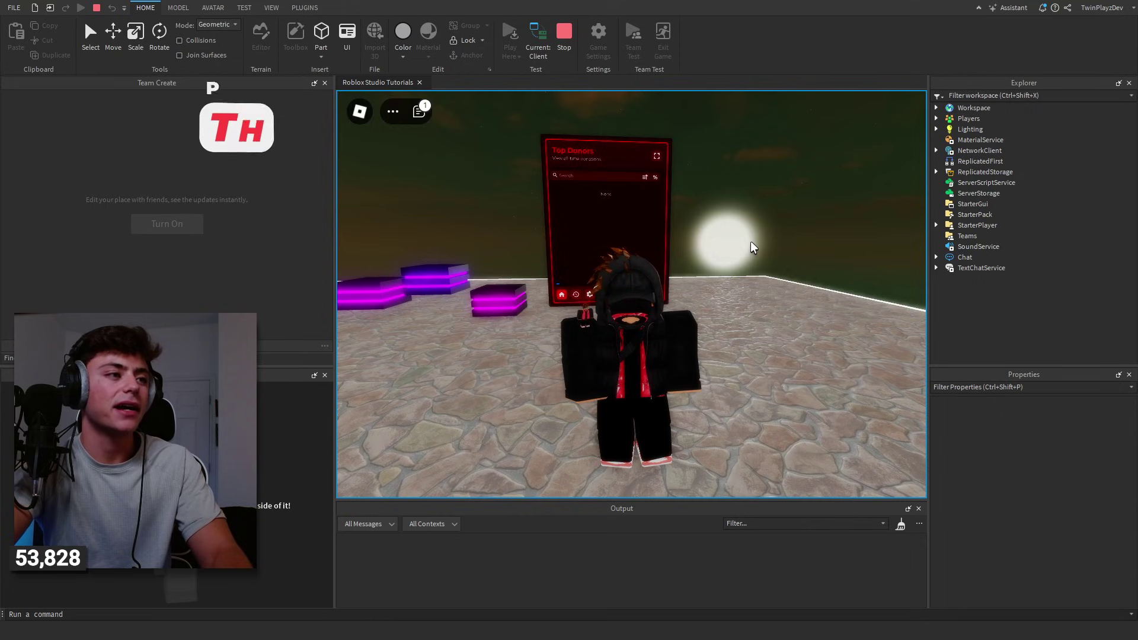
# Walk the avatar toward the podiums beside the board to inspect the first-place donor rig and the Top Donors ranking.
pyautogui.press('w')
pyautogui.press('a')
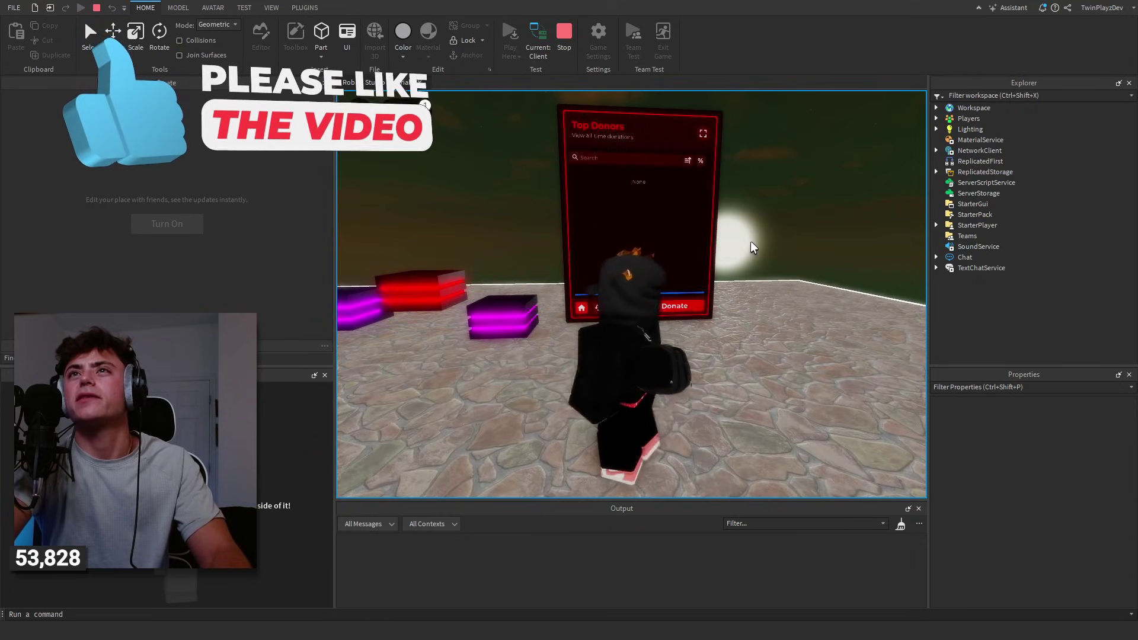
pyautogui.press('s')
pyautogui.press('a')
pyautogui.press('w')
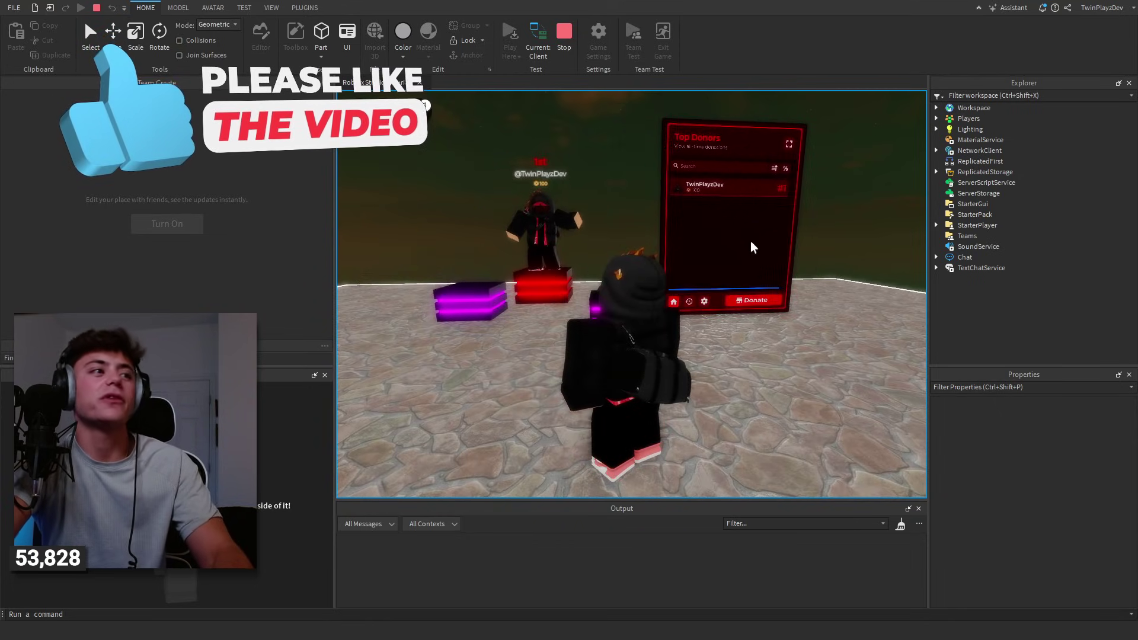
pyautogui.press('a')
pyautogui.press('s')
pyautogui.press('w')
pyautogui.press('w')
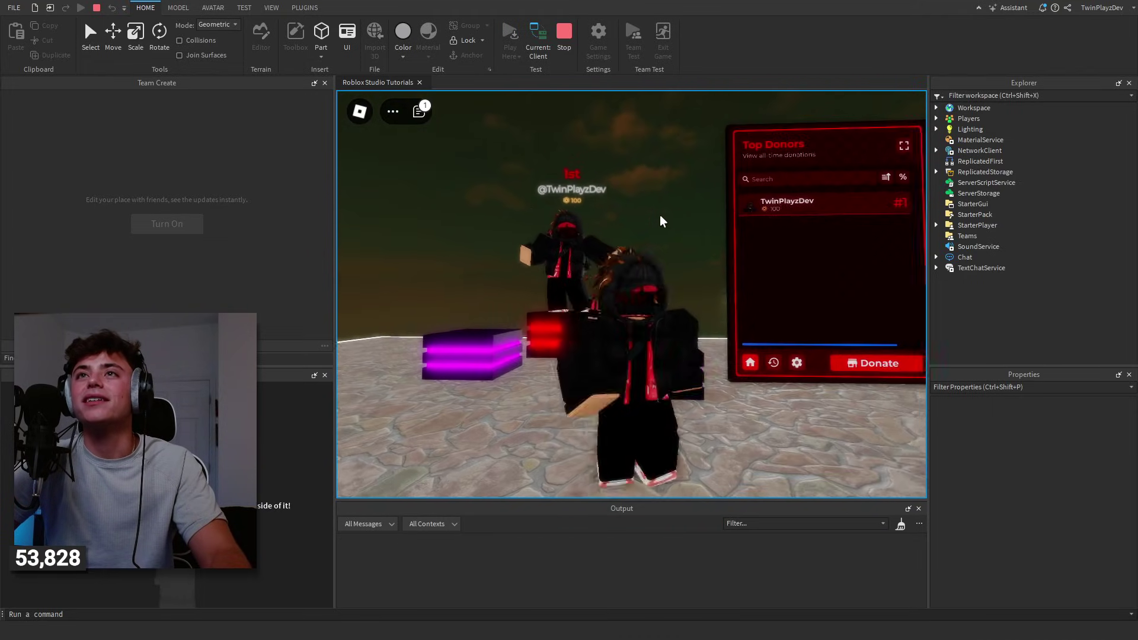
# Move the avatar between the first-place podium and the board, then back away to view both together.
pyautogui.press('d')
pyautogui.press('a')
pyautogui.moveTo(611, 211); pyautogui.dragTo(611, 211, button='right')
pyautogui.press('d')
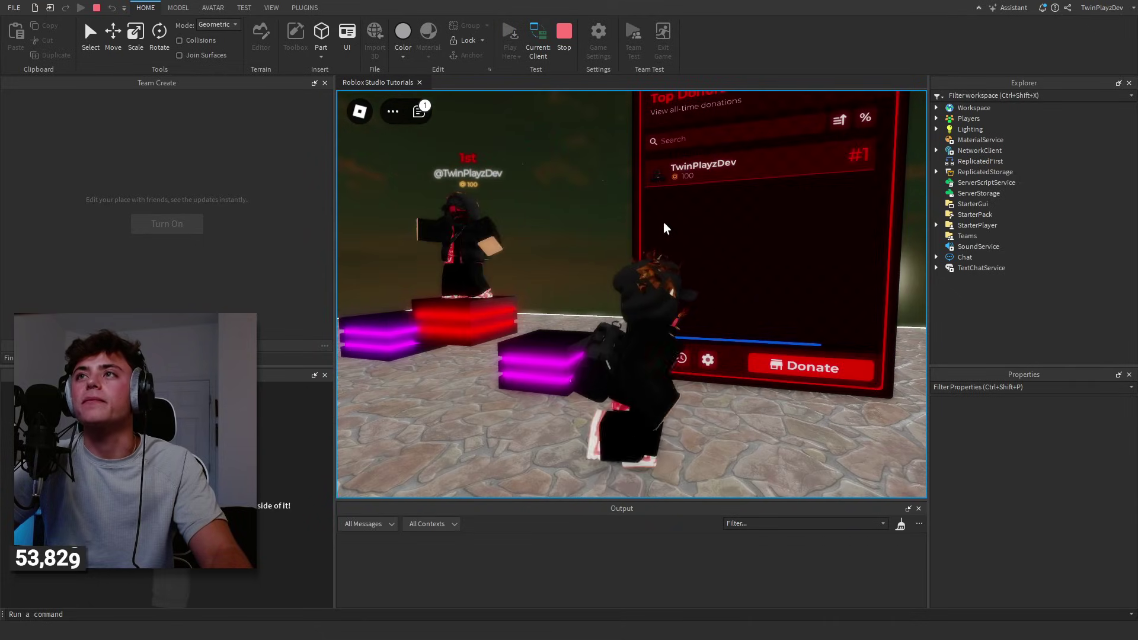
pyautogui.press('s')
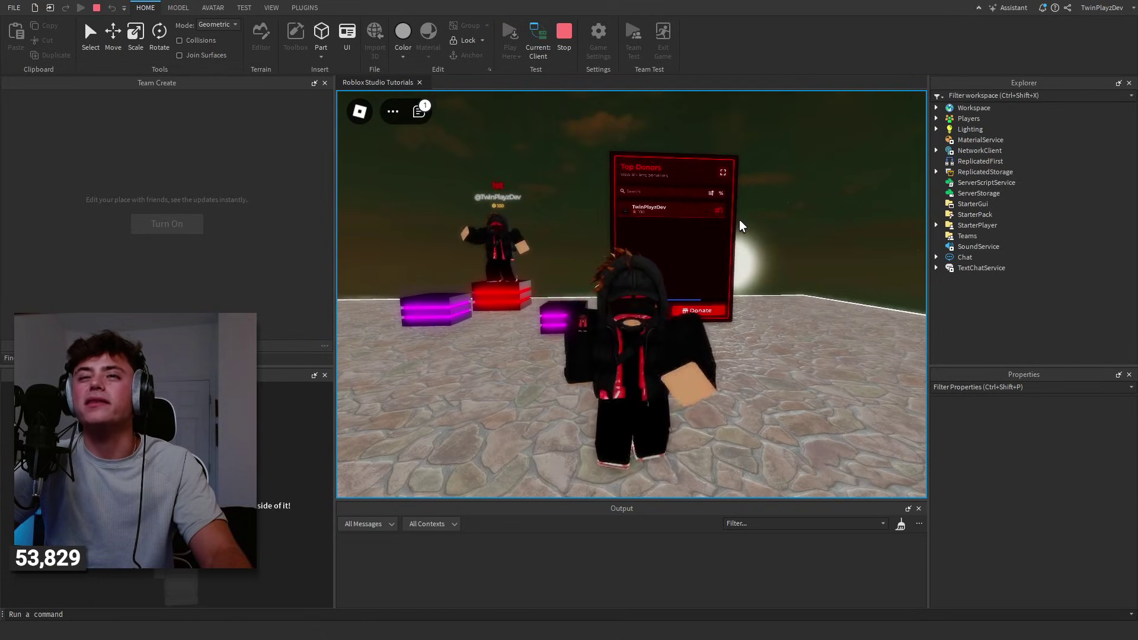